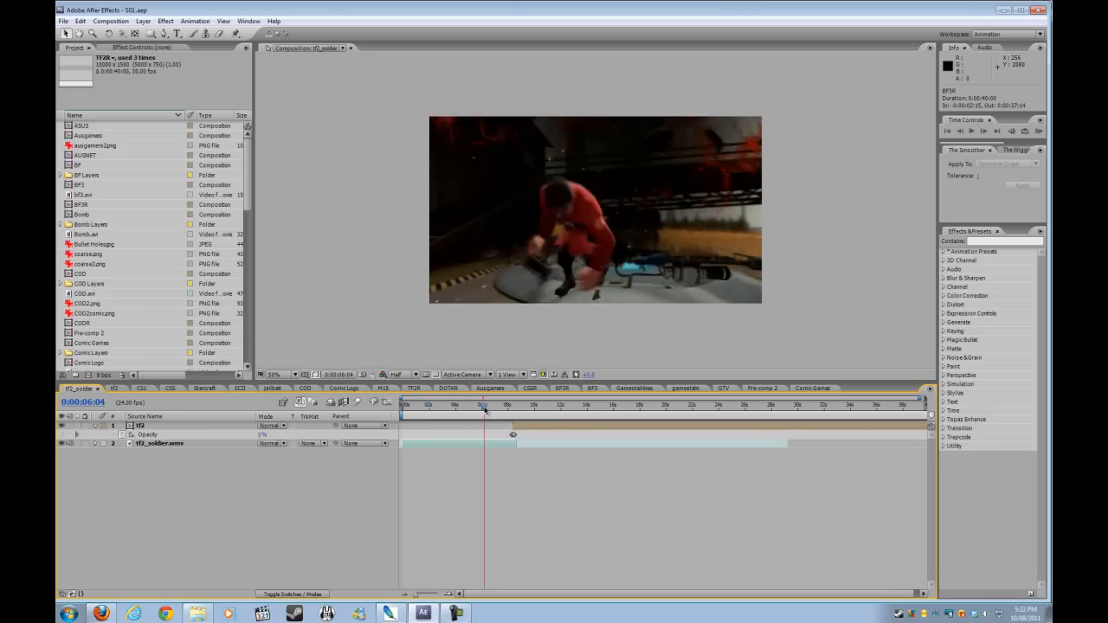
Step: Examine the tf2_soldier.wmv layer frame by frame around 0:00:08:13, where the footage changes to the comic artwork
click(163, 444)
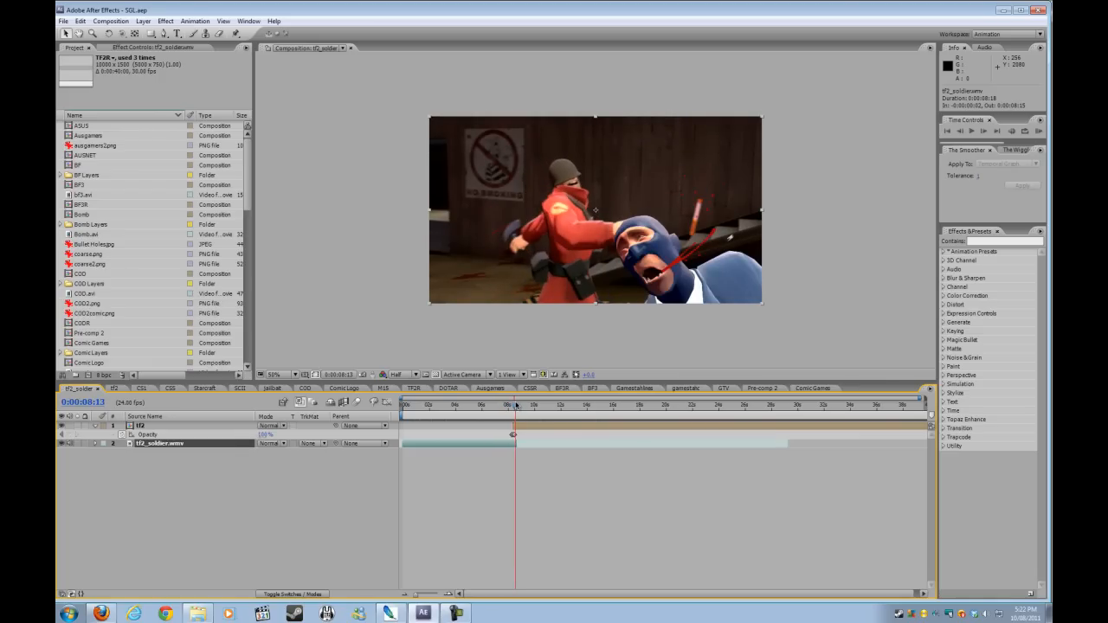
key(Page_Down)
key(Page_Down)
key(Page_Down)
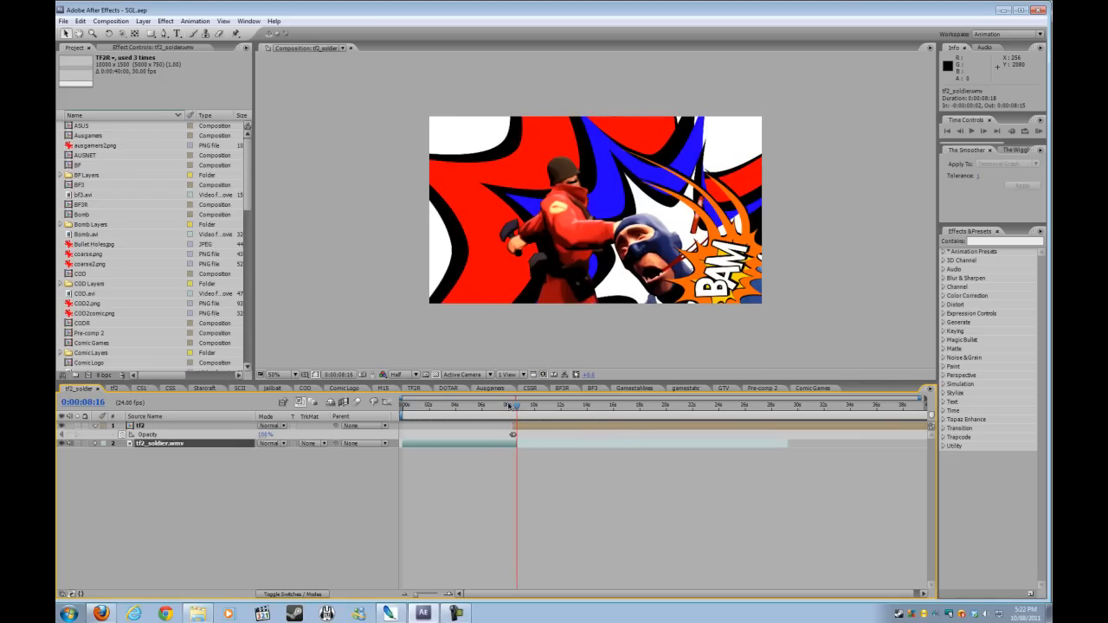
Step: Collapse the expanded properties of BAM and Layers 4 to 10 in the tf2 composition
click(116, 389)
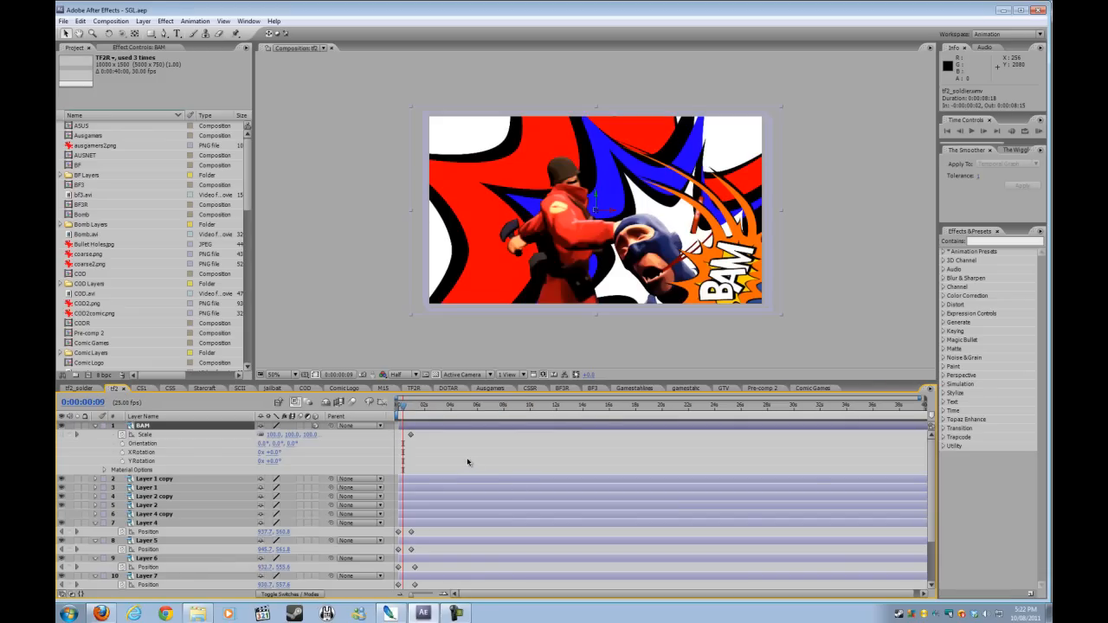
click(96, 427)
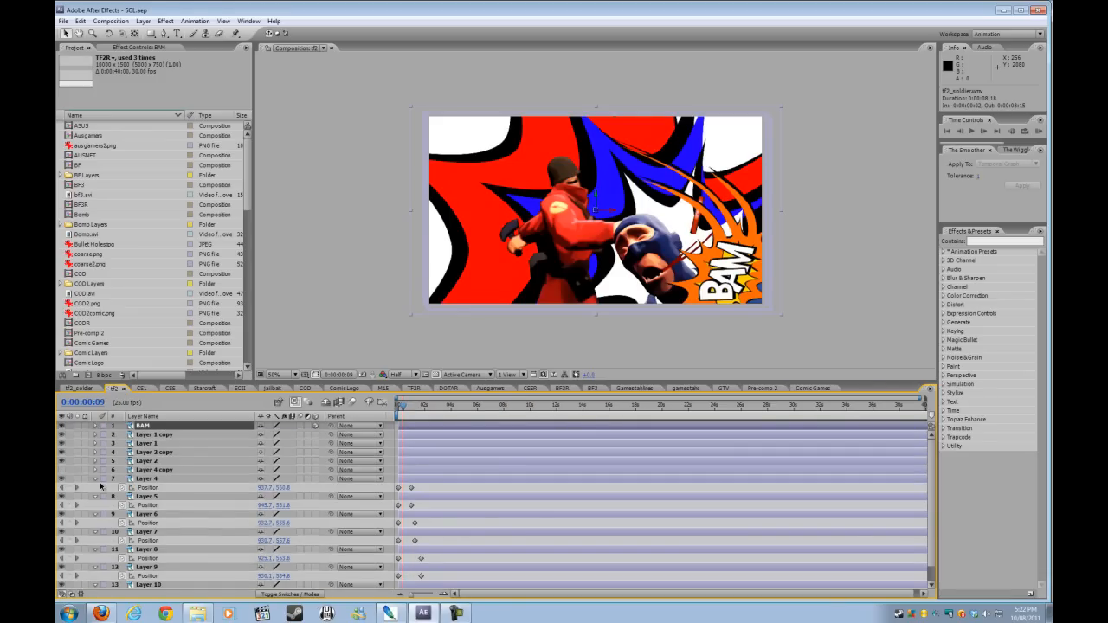
click(95, 479)
click(96, 488)
click(97, 497)
click(97, 506)
click(97, 514)
click(98, 530)
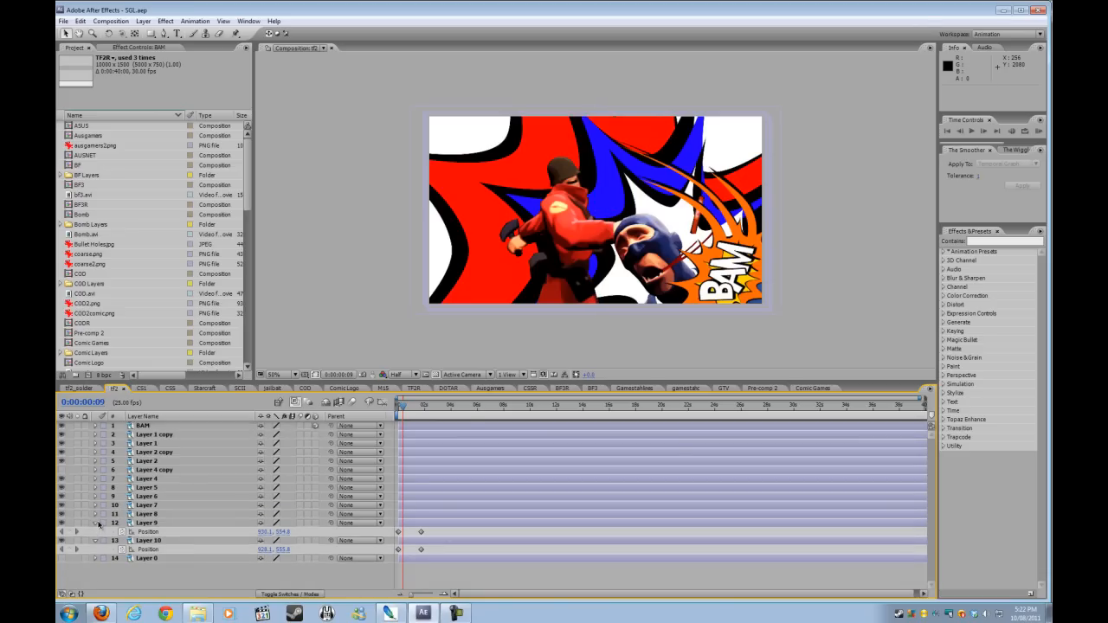
click(96, 540)
click(97, 524)
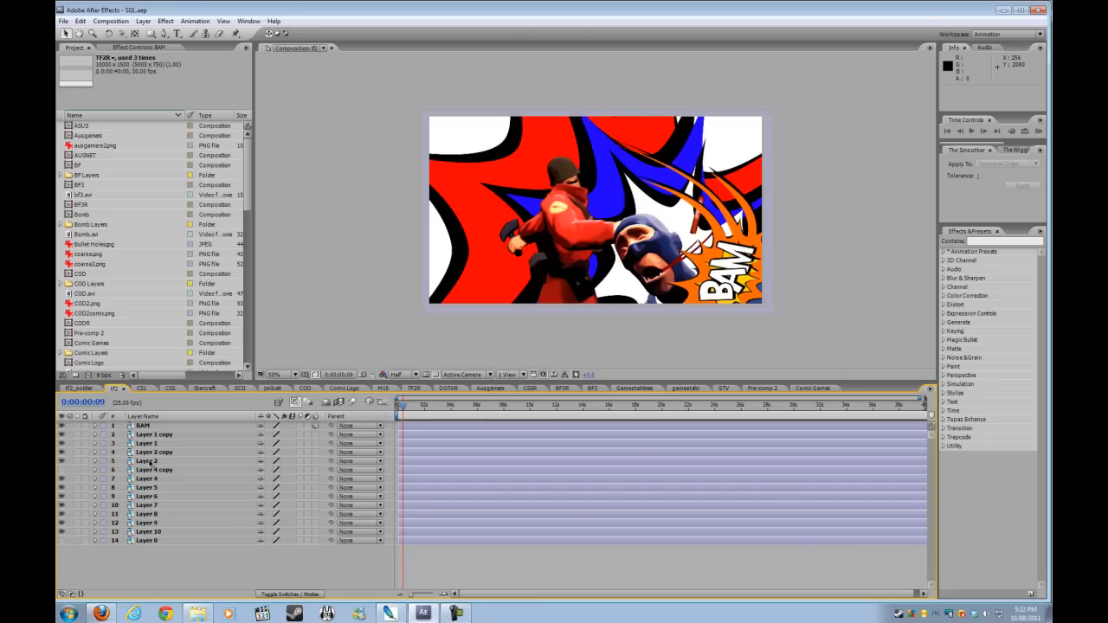
click(96, 426)
click(96, 426)
click(390, 613)
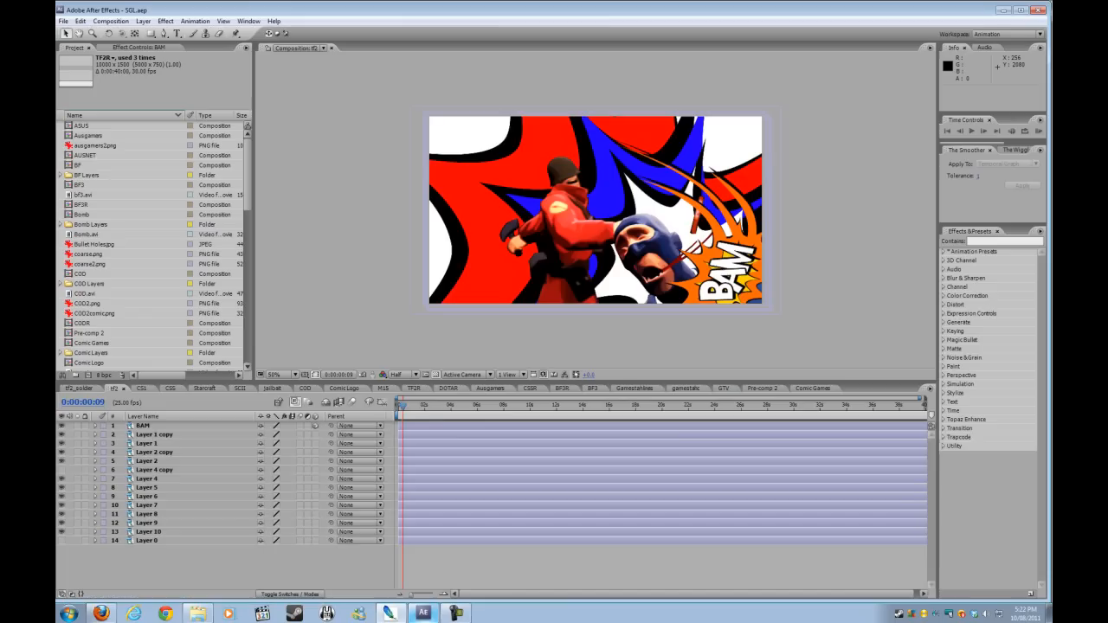
click(422, 613)
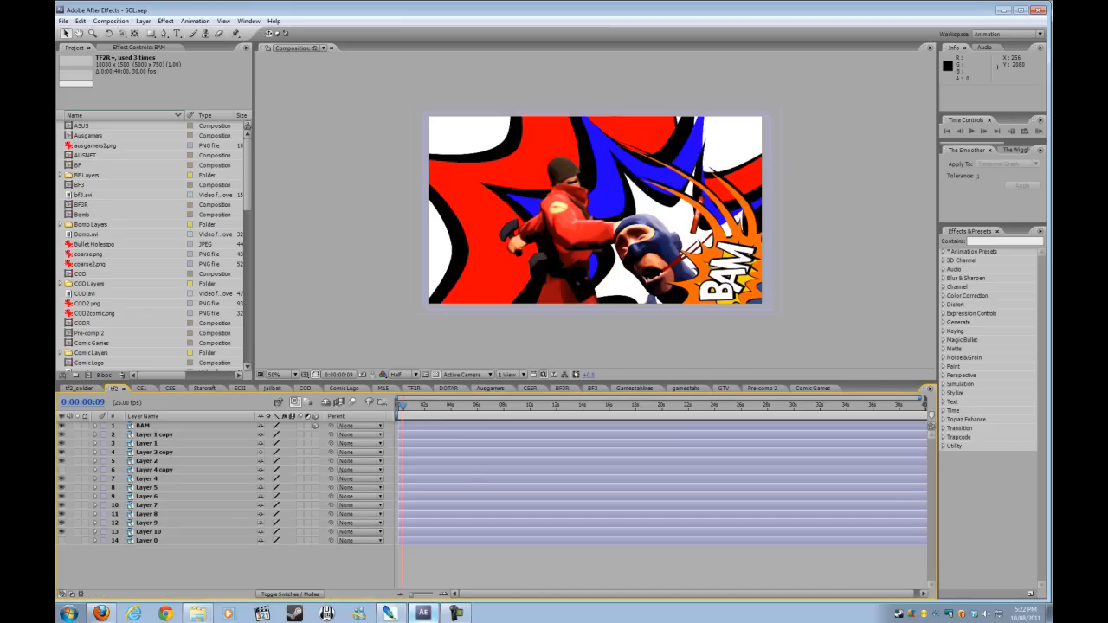
Step: Preview the tf2 composition's comic animation from its first frame
drag(405, 409, 397, 412)
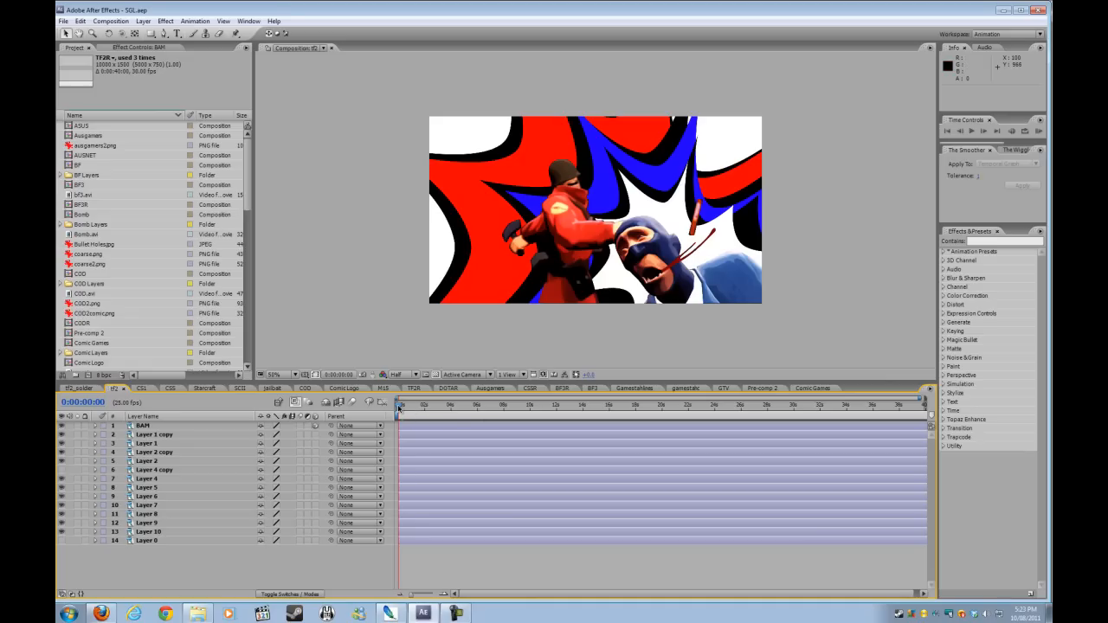
mouse_move(399, 408)
mouse_down()
mouse_move(467, 403)
mouse_move(394, 388)
mouse_up()
key(space)
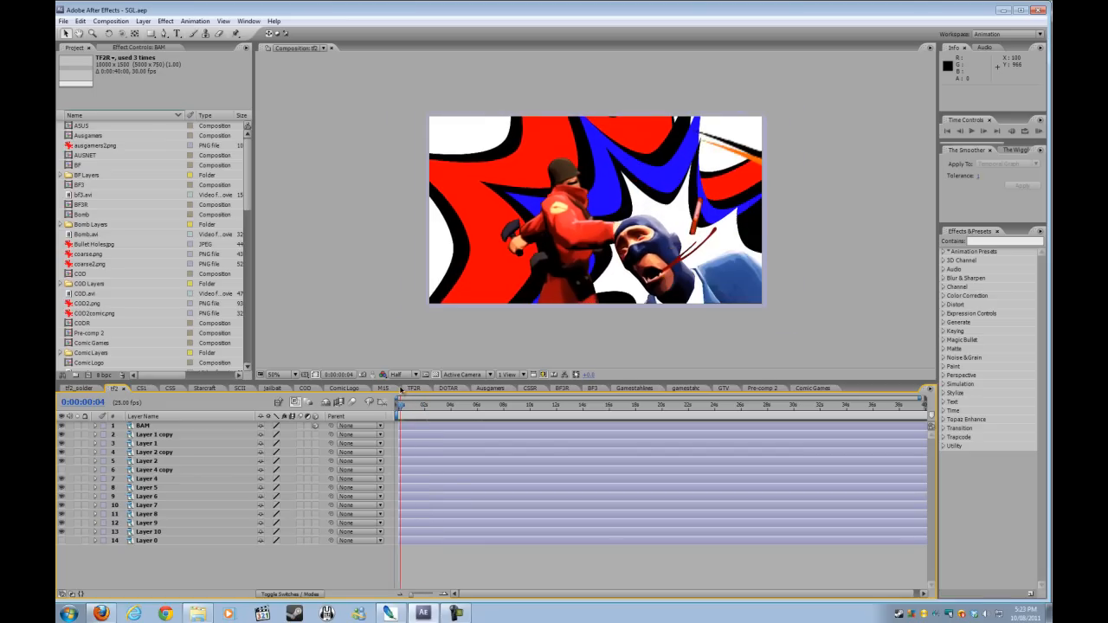
Step: Compare the tf2 and tf2_soldier compositions, then scrub tf2_soldier through its comic transition to about 13 seconds
click(78, 388)
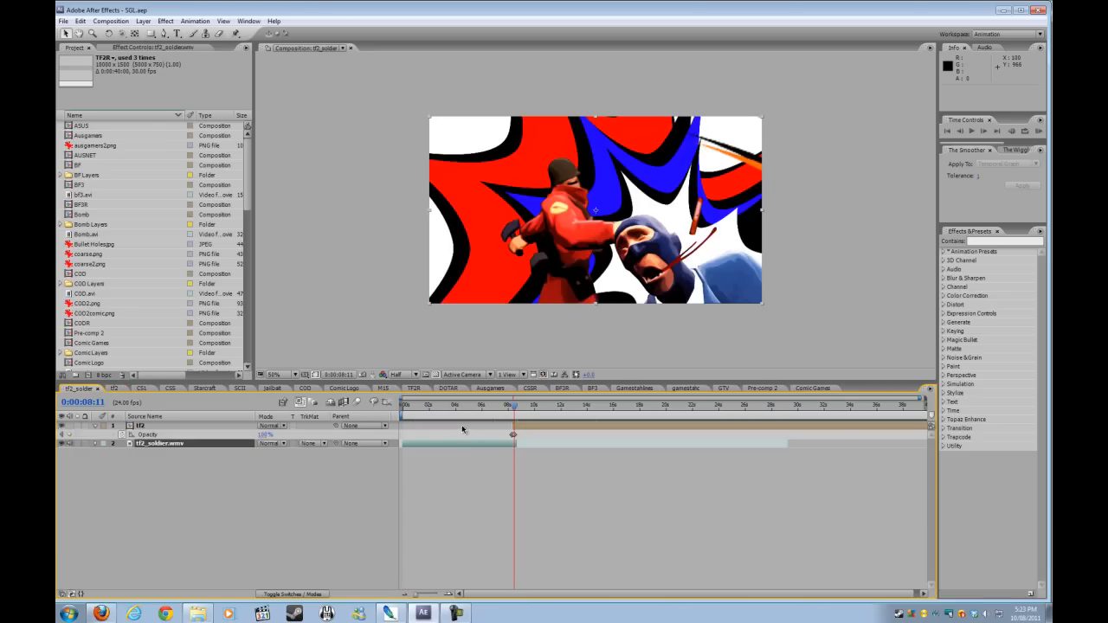
click(112, 389)
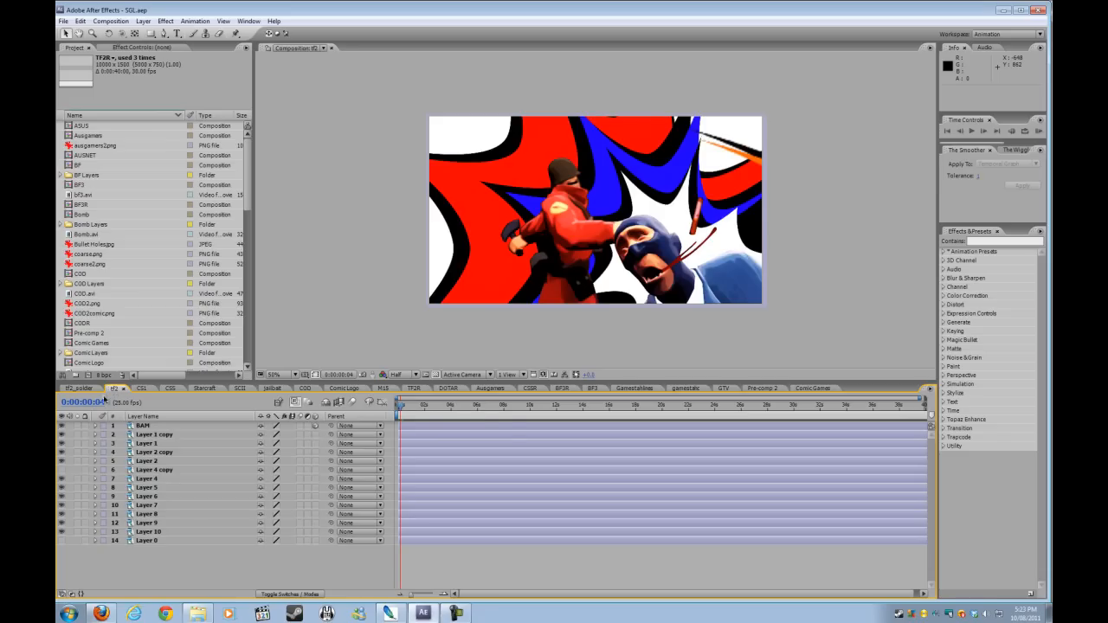
click(90, 388)
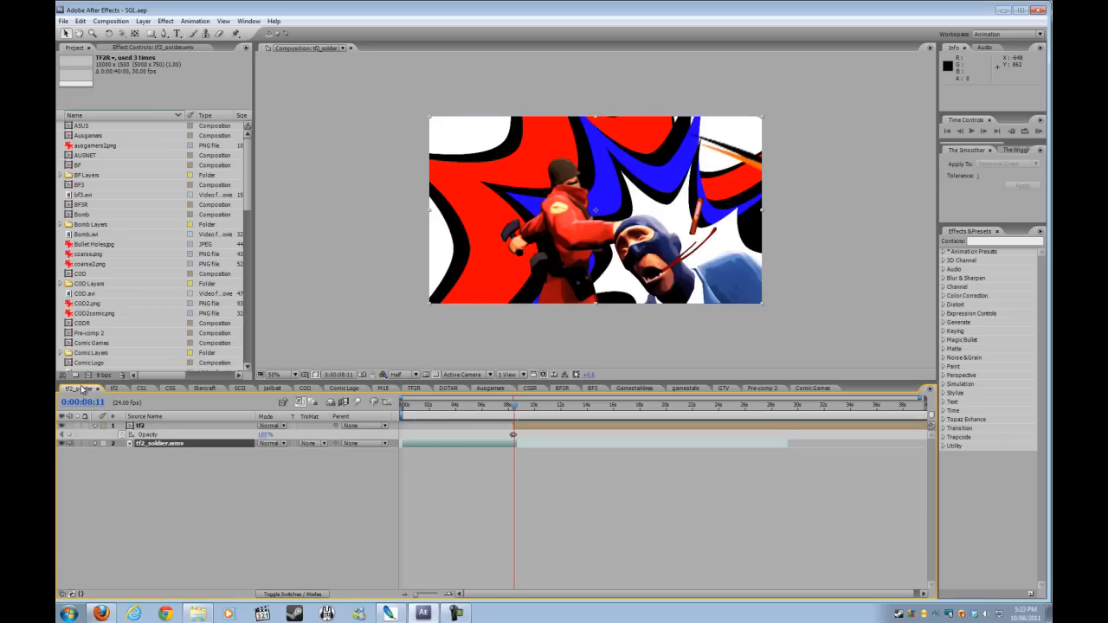
click(487, 408)
drag(487, 411, 569, 421)
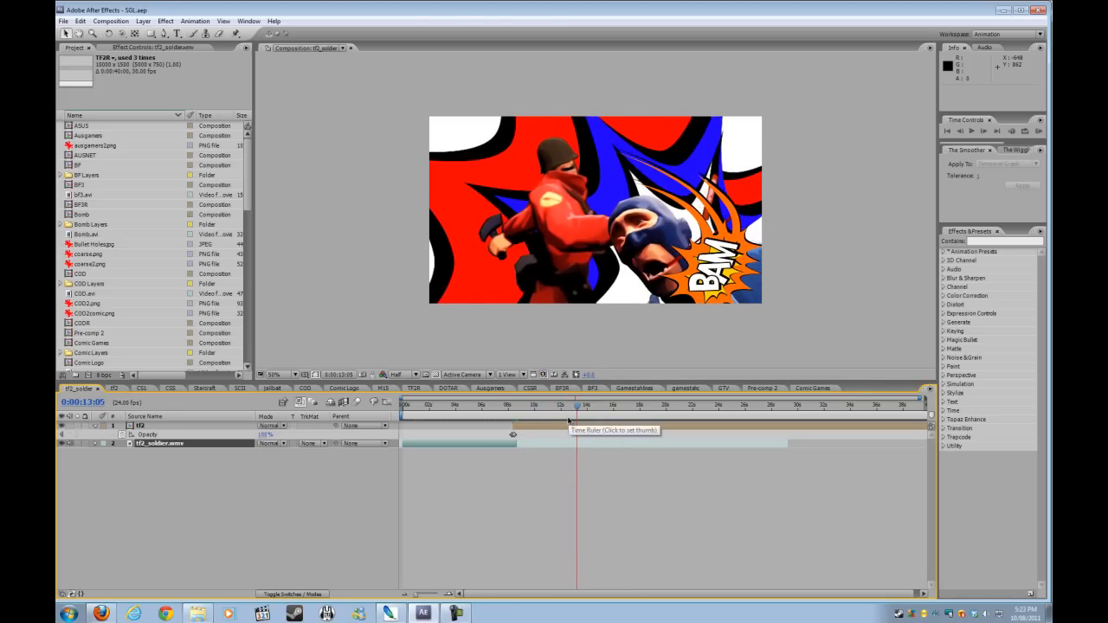
Step: Collapse Layer 4's properties in the CSS composition and extend the displayed time range to 0:00:07:09, starting at the first frame
click(174, 389)
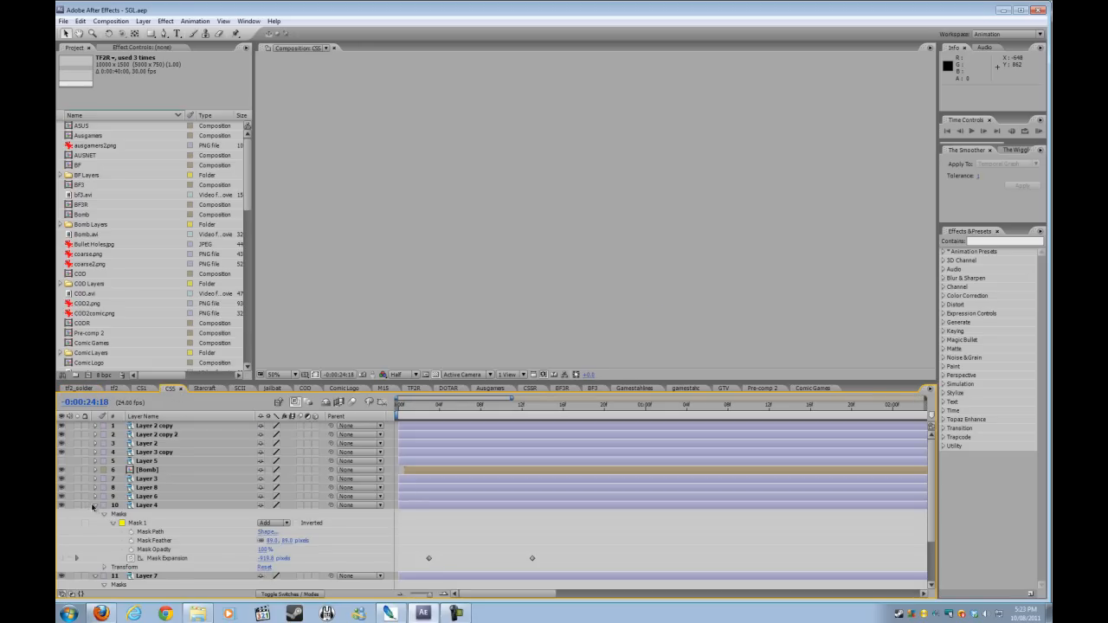
click(94, 506)
click(419, 414)
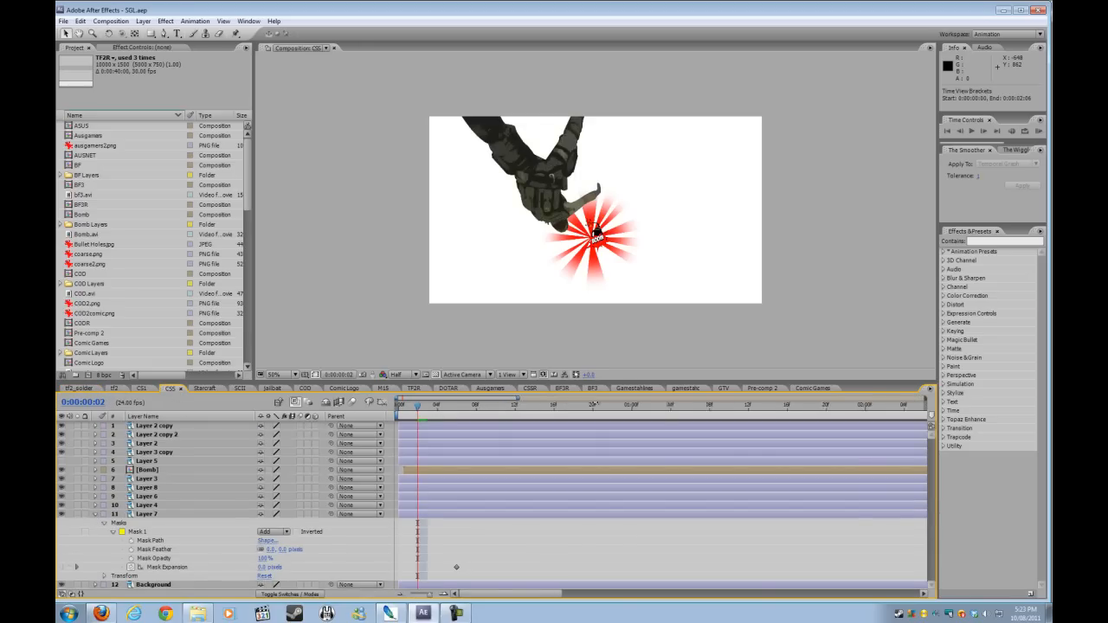
drag(511, 399, 788, 400)
drag(403, 413, 396, 412)
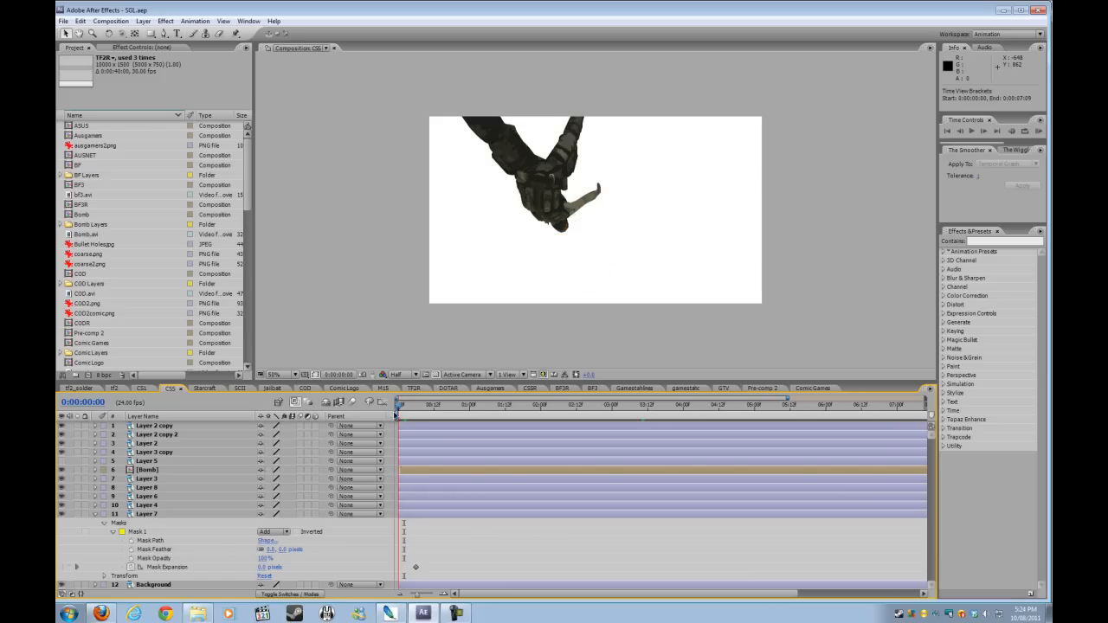
Step: Examine the change from Bomb.avi to the comic artwork in CS1, and scrub the opening BOOM animation in CSS
click(142, 388)
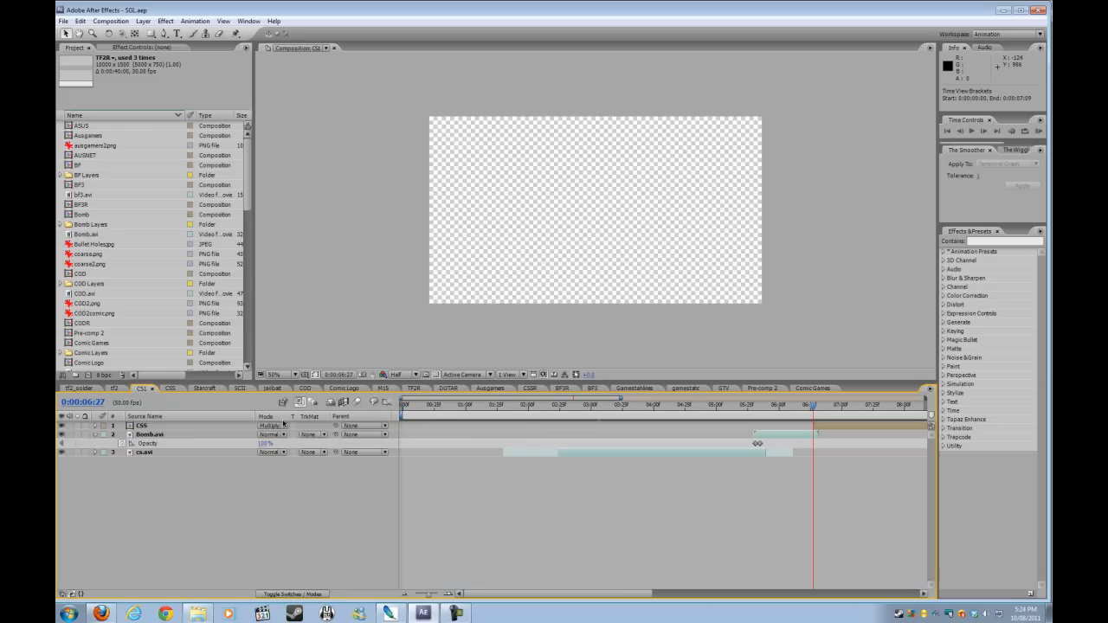
drag(572, 417, 816, 408)
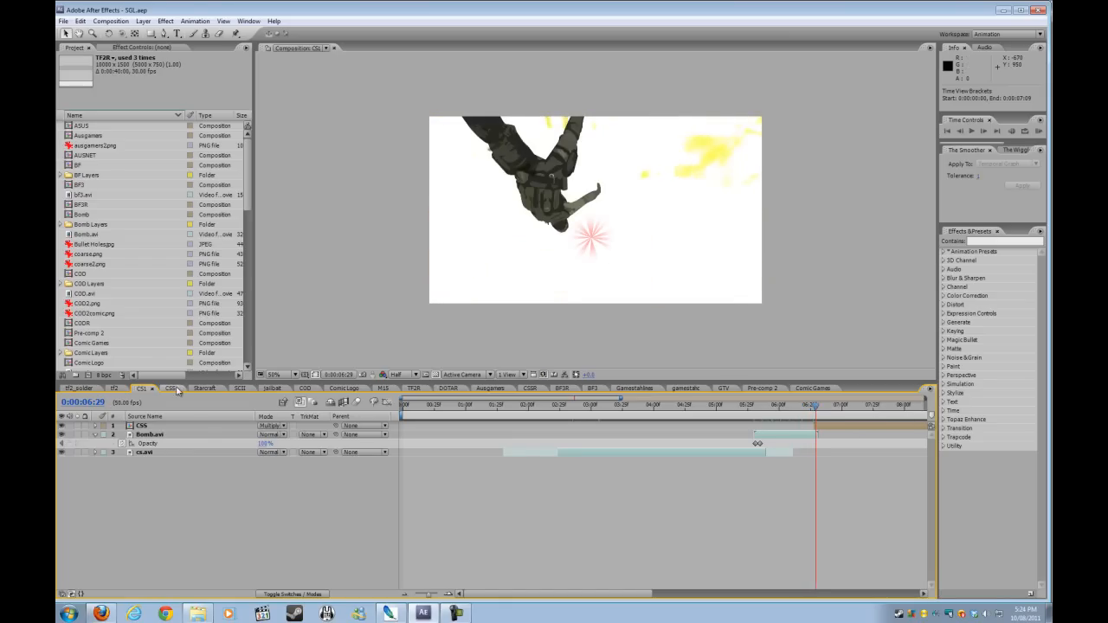
click(170, 388)
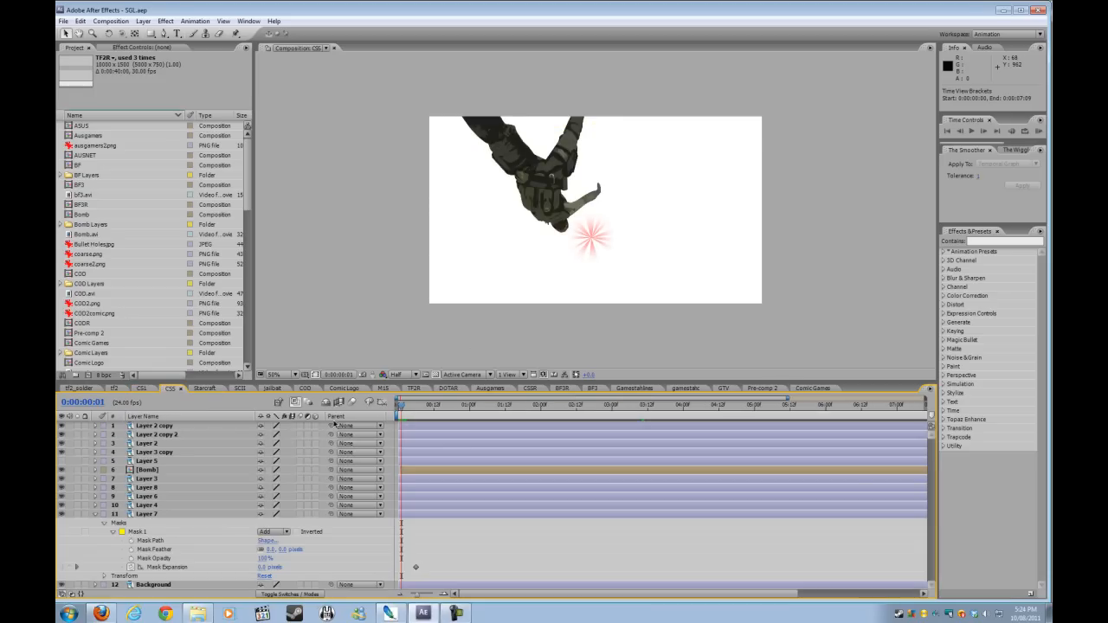
drag(404, 408, 424, 407)
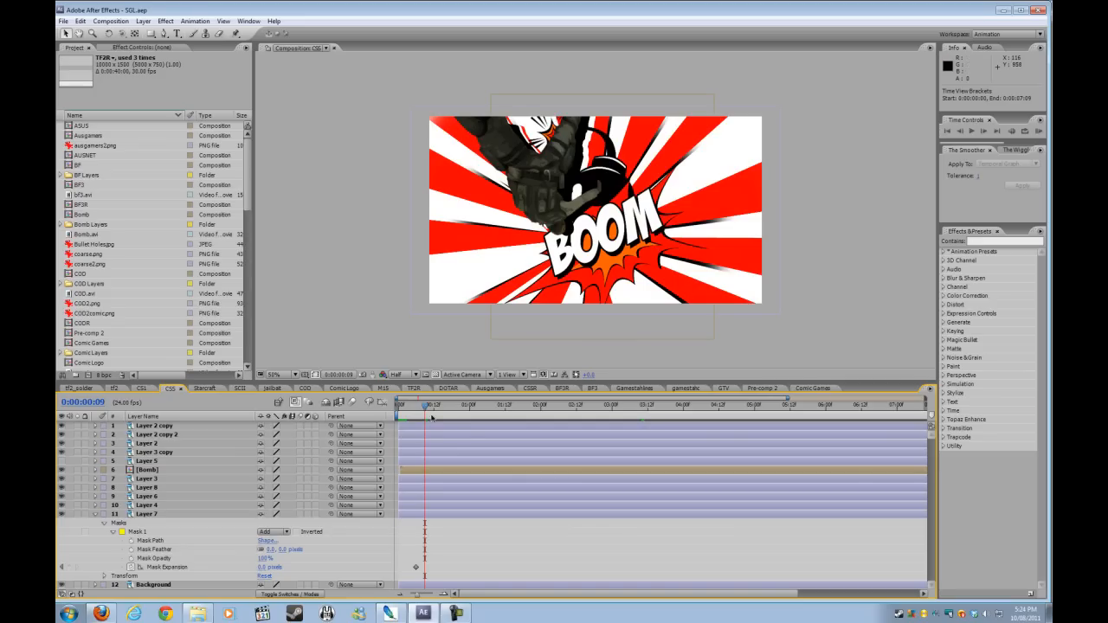
mouse_move(430, 407)
mouse_down()
mouse_move(403, 407)
mouse_move(437, 417)
mouse_up()
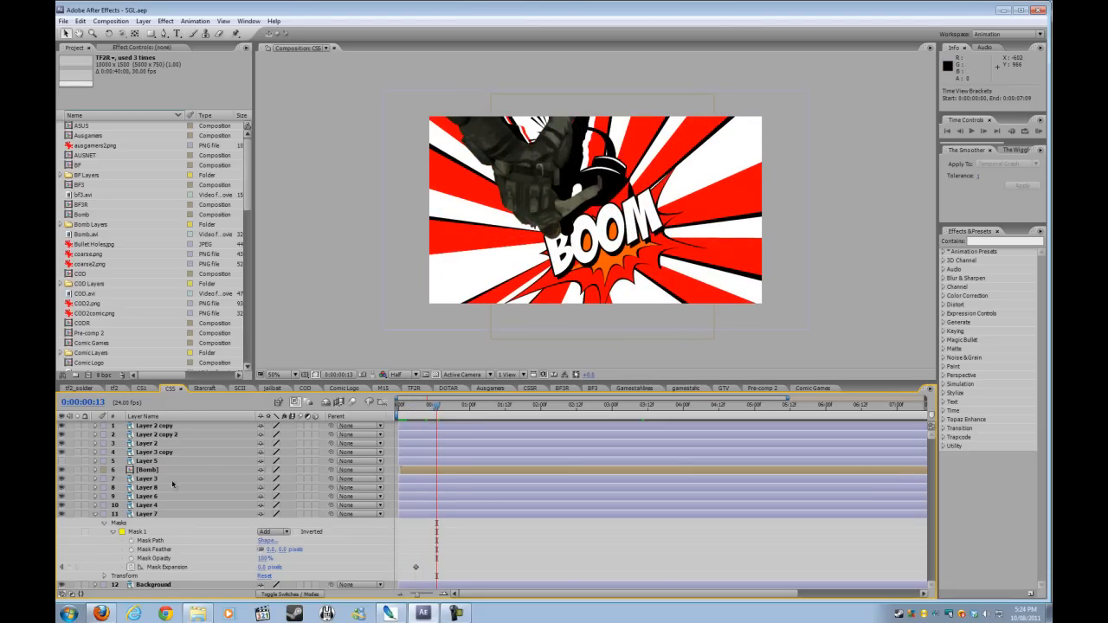
drag(436, 414, 413, 413)
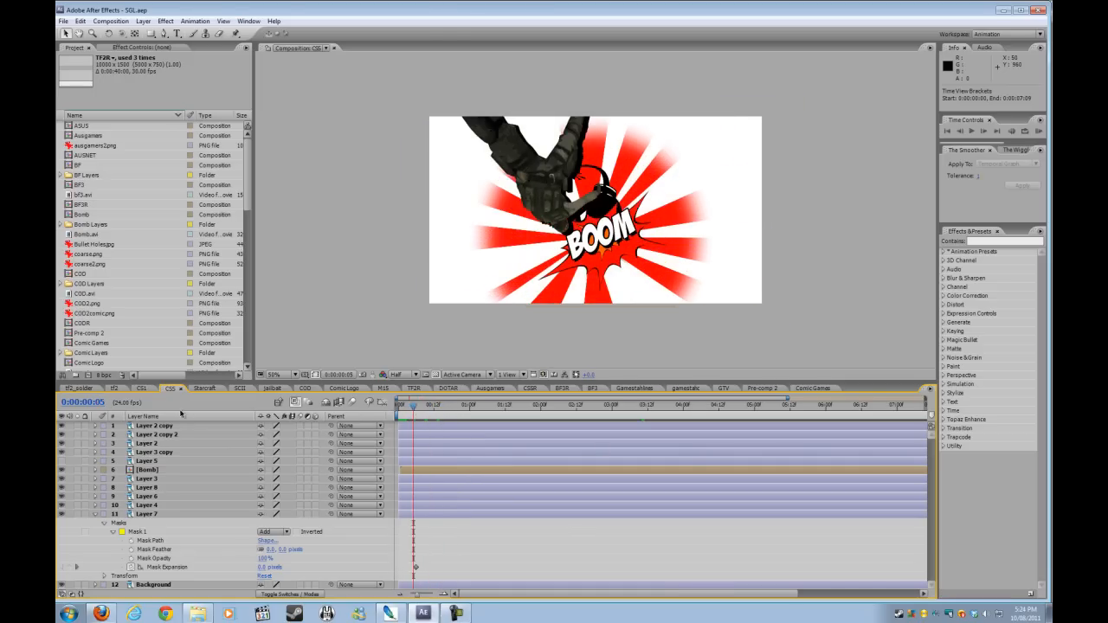
Step: Scrub the CS1 composition from the start of its CSS layer to 0:00:07:15 to review the combined BOOM transition
click(143, 388)
mouse_move(814, 420)
mouse_down()
mouse_move(807, 411)
mouse_move(821, 409)
mouse_up()
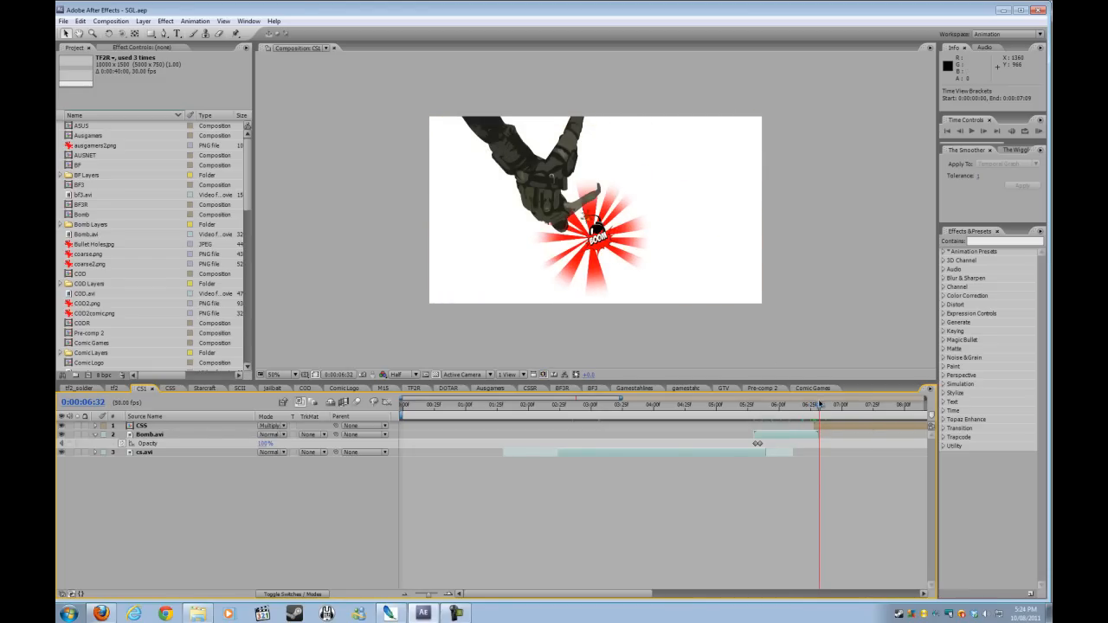
drag(822, 409, 861, 408)
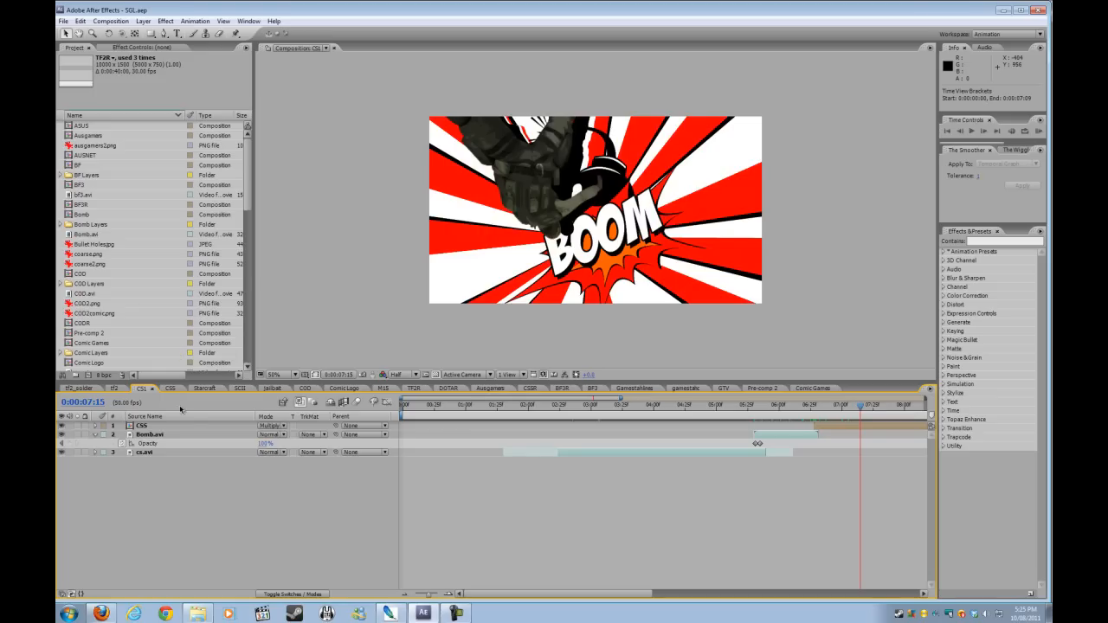
Step: Open the Starcraft composition and its nested SCII composition, and scrub through SCII's opening KAPOW animation
click(203, 388)
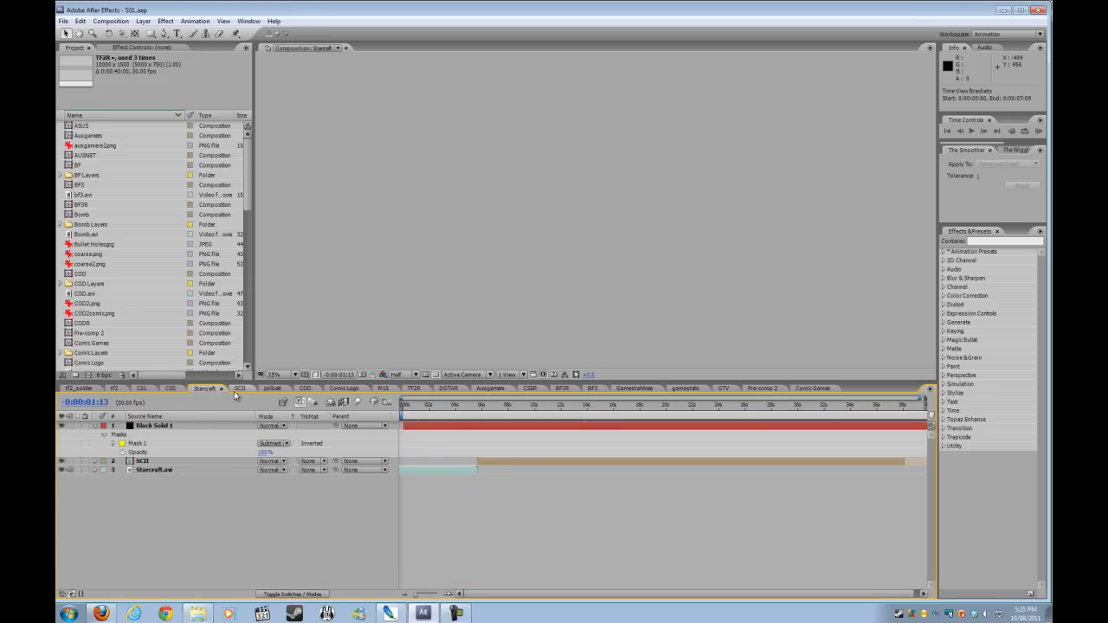
click(238, 388)
click(423, 418)
click(459, 419)
drag(450, 419, 414, 410)
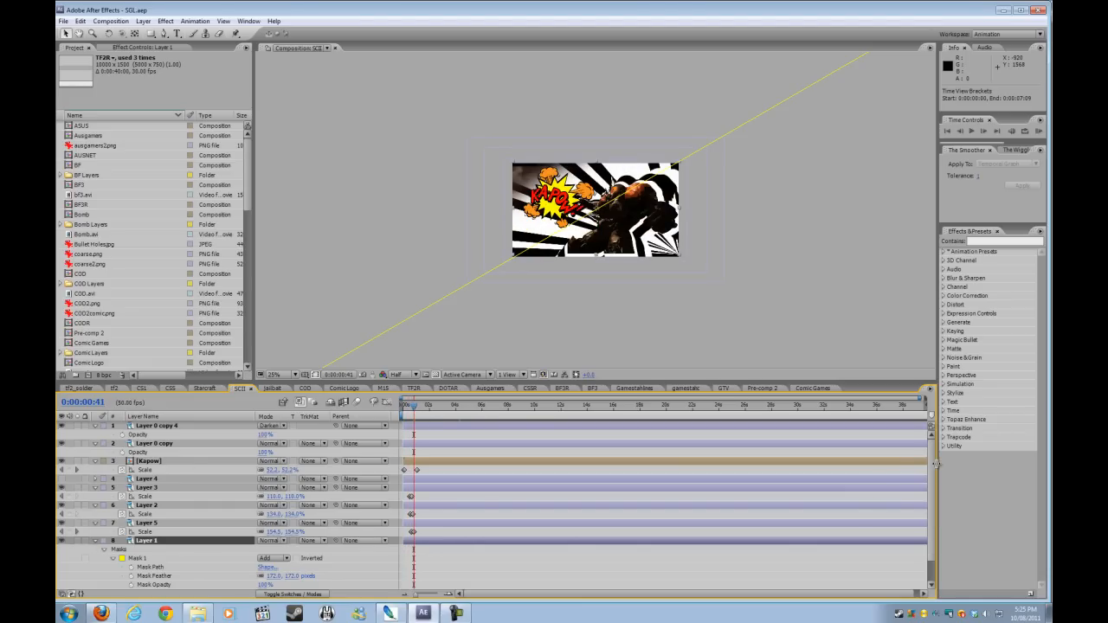
Step: Inspect Mask 1 on Layer 1 at the first frame, viewing its full outline and selecting its Mask Feather property
drag(935, 464, 936, 494)
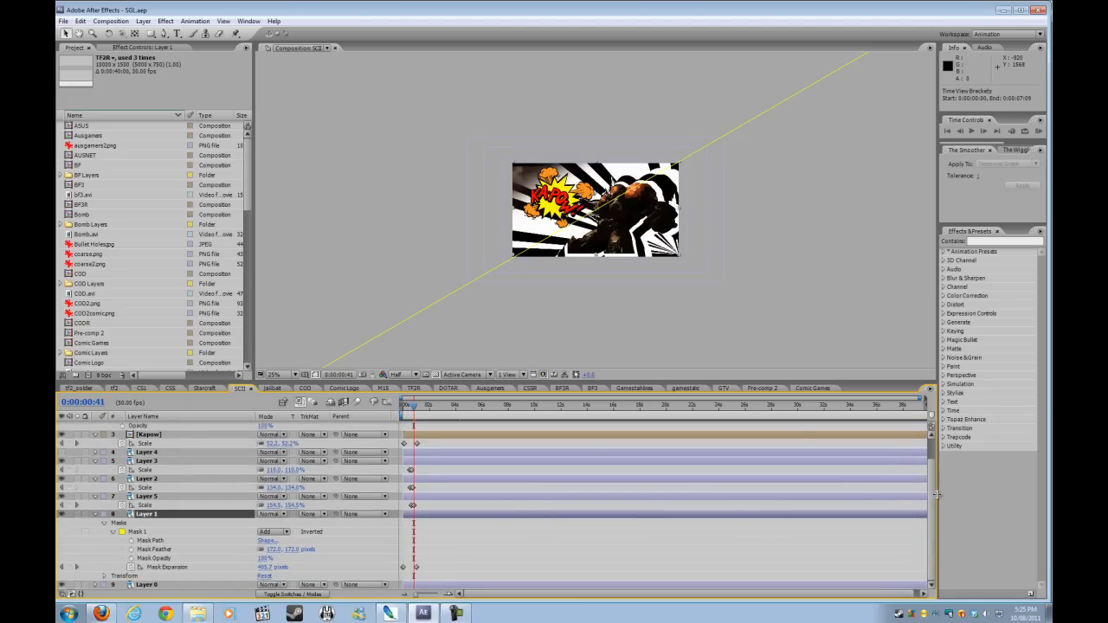
click(152, 533)
key(comma)
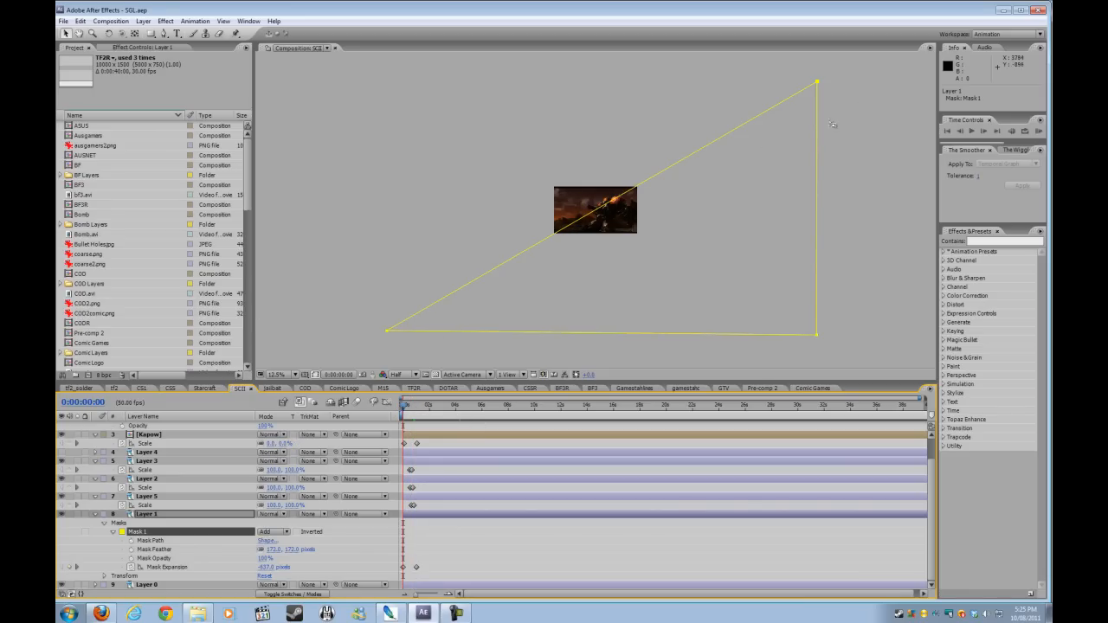
key(period)
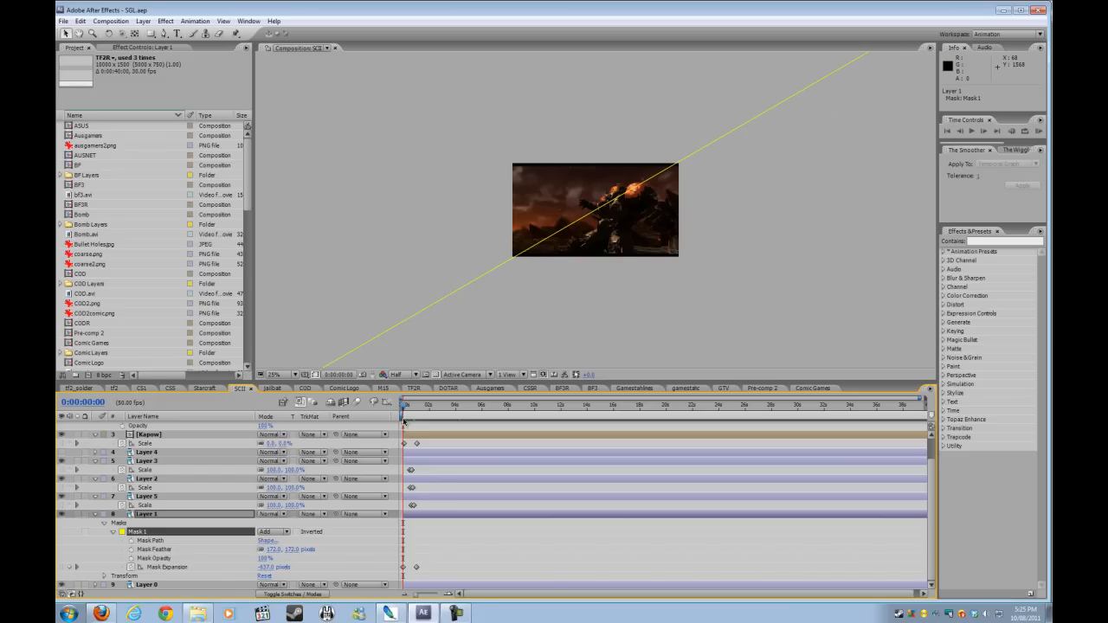
click(174, 551)
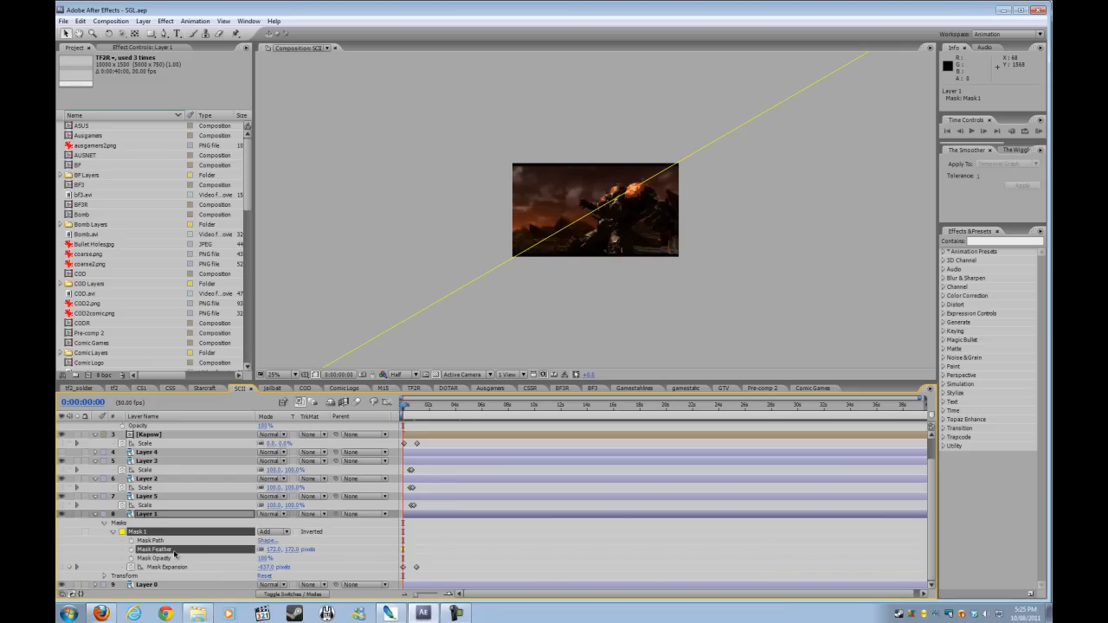
Step: Play the opening of SCII repeatedly from near the start to review the mask reveal and KAPOW scaling
key(space)
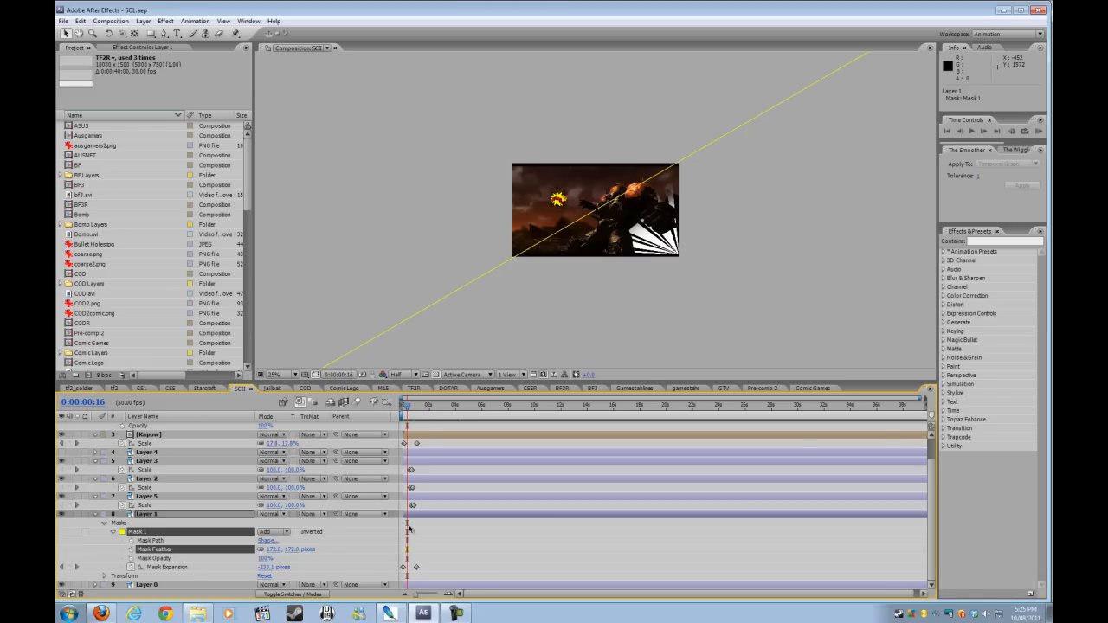
click(403, 406)
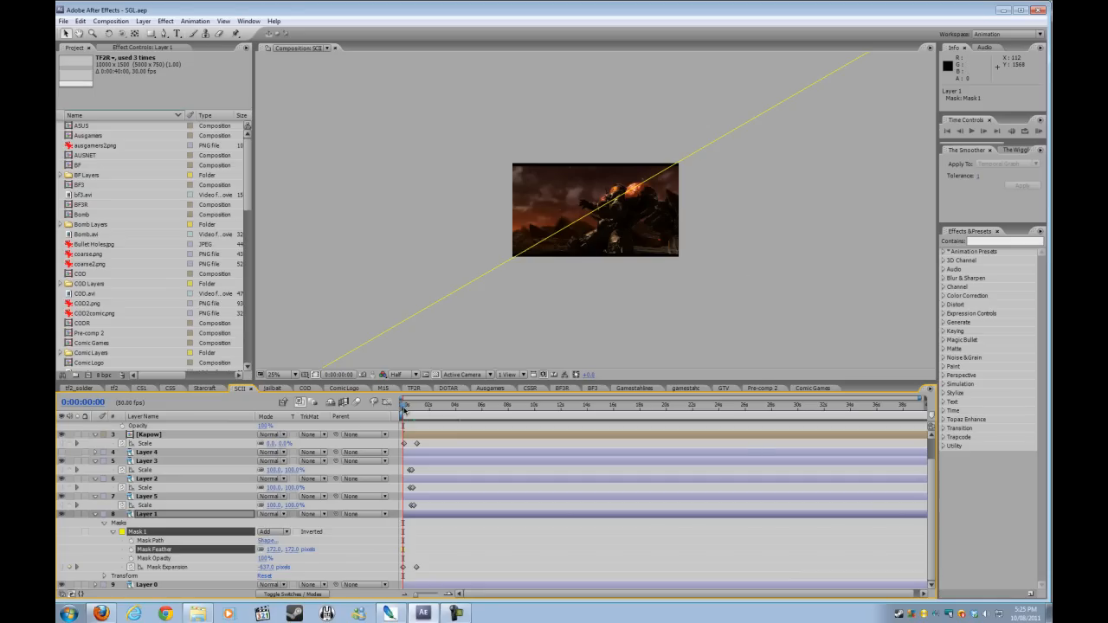
key(space)
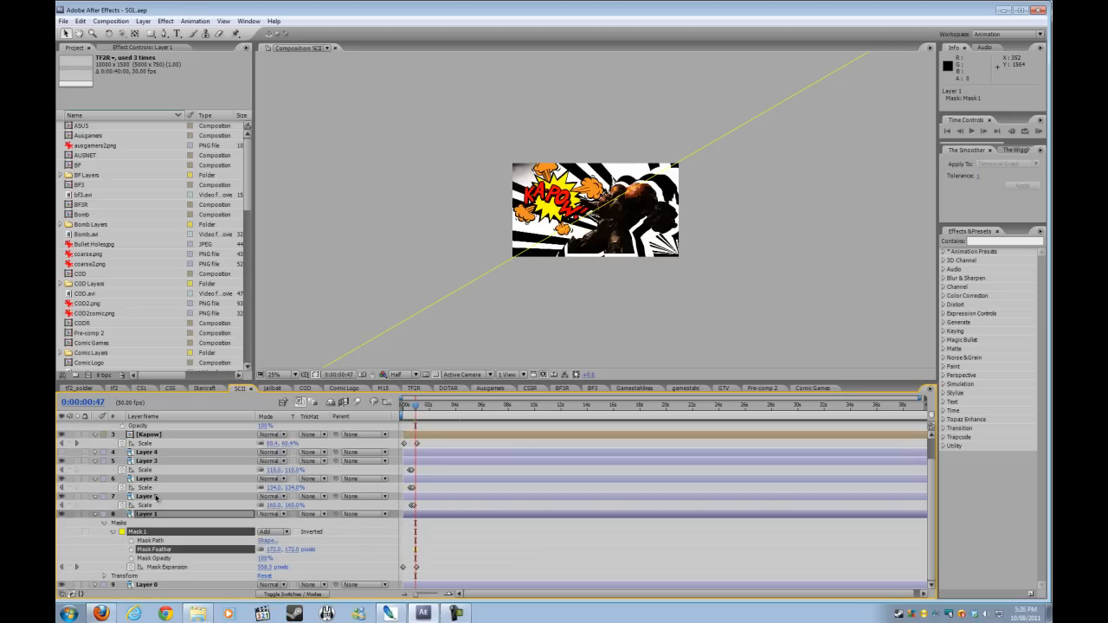
mouse_move(419, 409)
mouse_down()
mouse_move(403, 408)
mouse_move(424, 417)
mouse_move(407, 419)
mouse_up()
key(space)
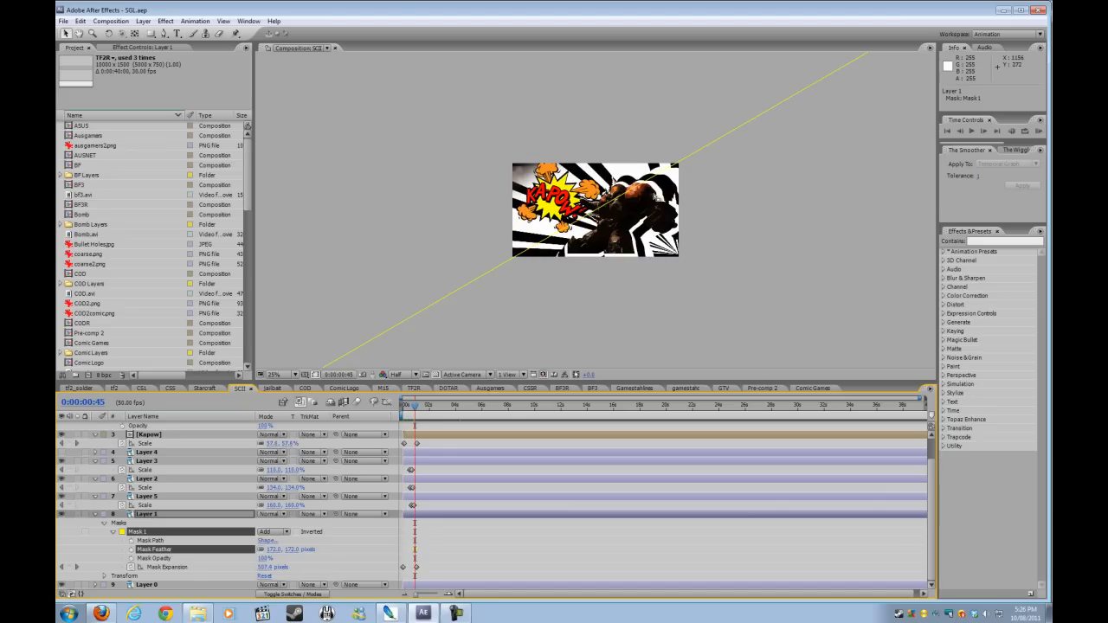
Step: Scrub the KAPOW animation in SCII to 0:00:01:17, and review its use in the Starcraft composition by scrubbing to 0:00:07:00
key(period)
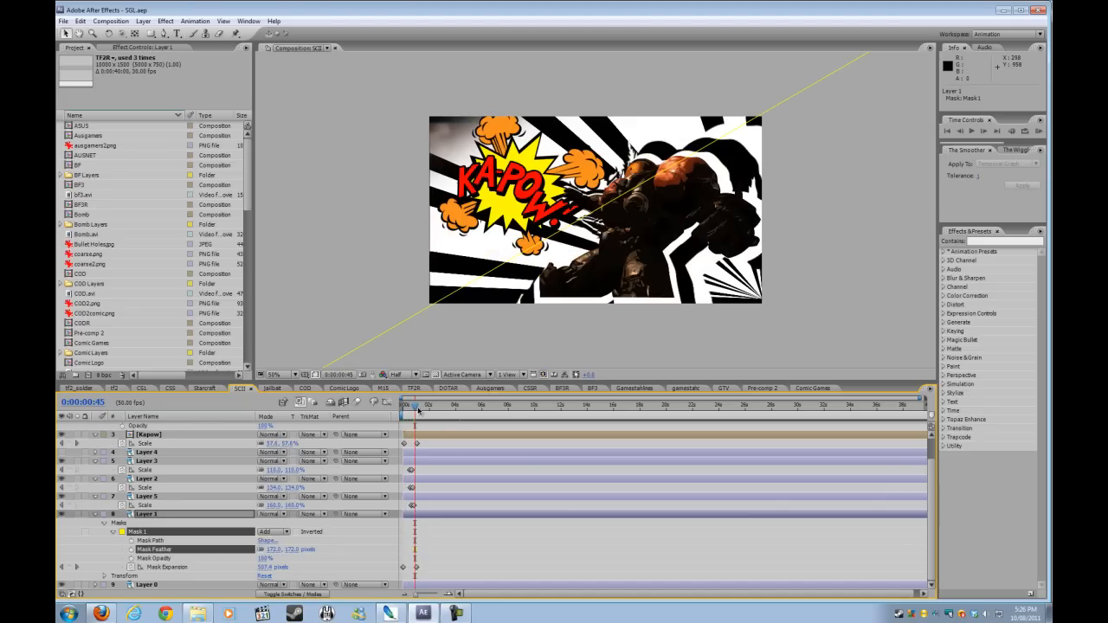
click(416, 411)
drag(416, 414, 421, 414)
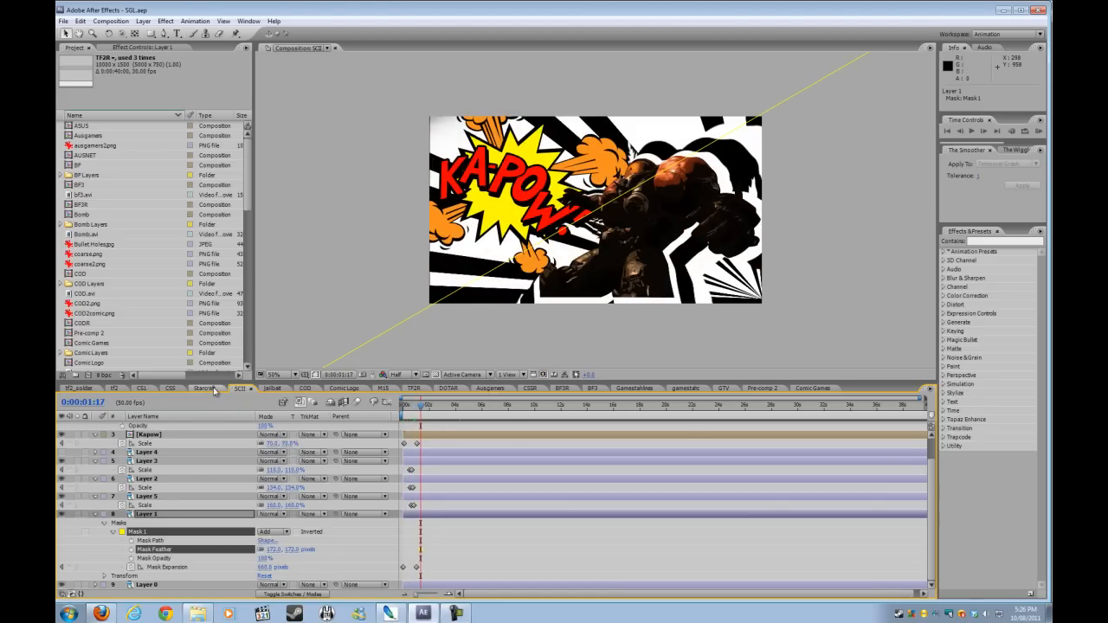
click(205, 388)
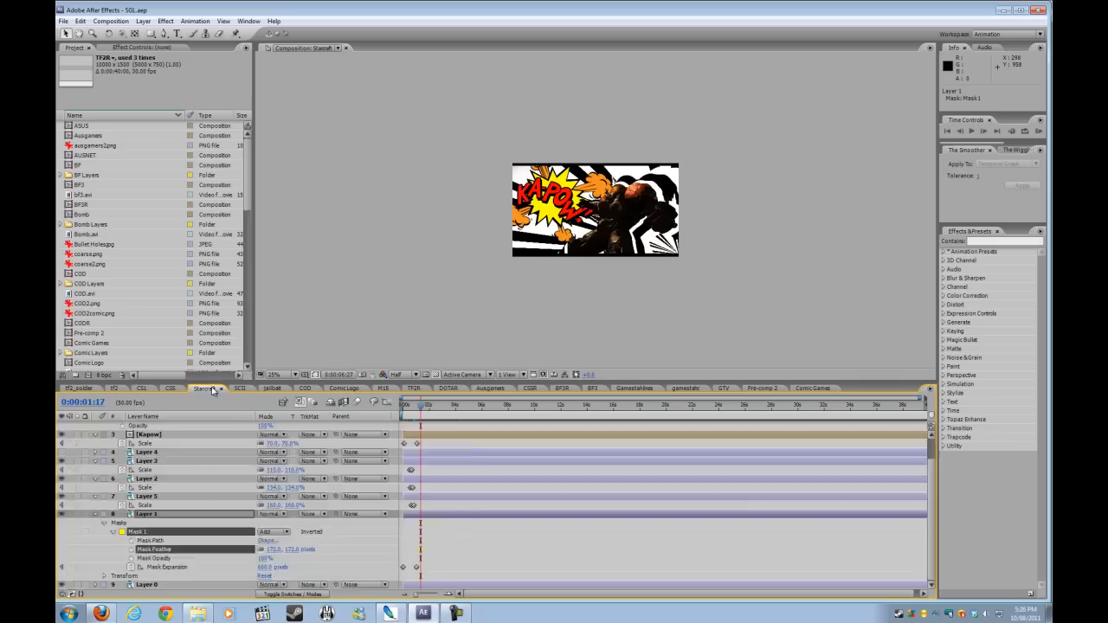
click(454, 415)
drag(454, 416, 496, 421)
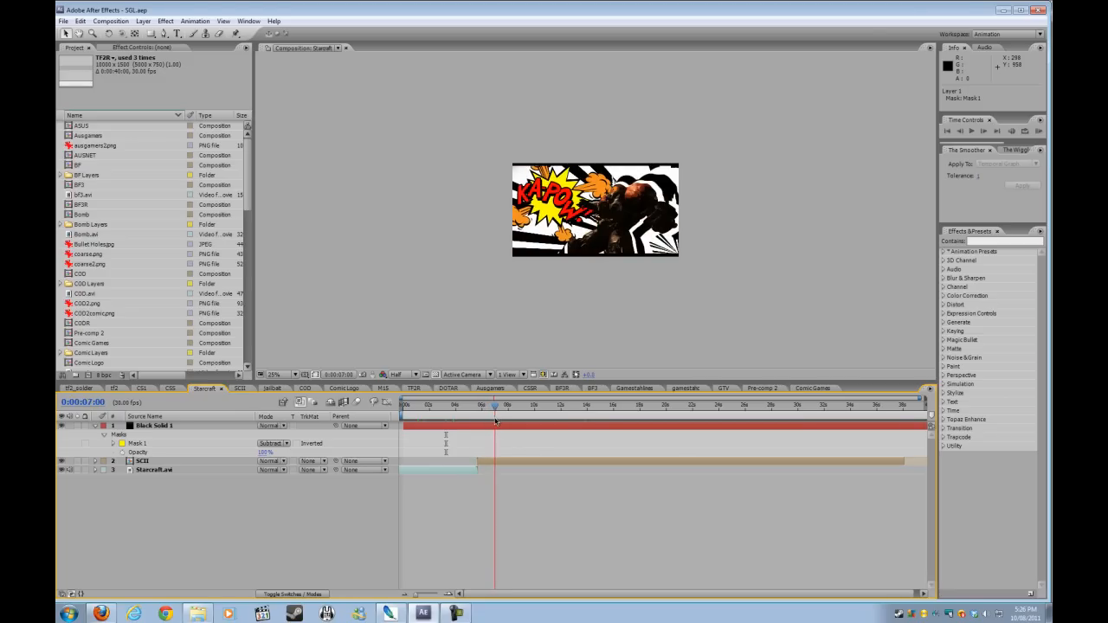
Step: View the Jailbait composition by scrubbing through its timeline, and look over the COD and Comic Logo compositions
click(240, 388)
click(272, 388)
drag(490, 415, 549, 419)
click(304, 388)
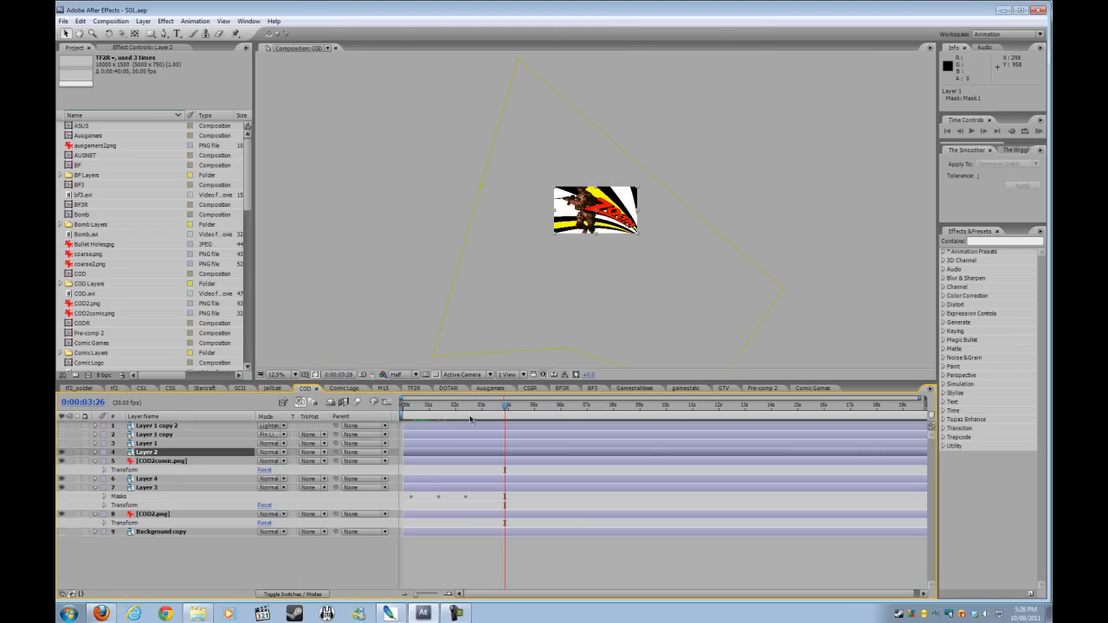
click(345, 389)
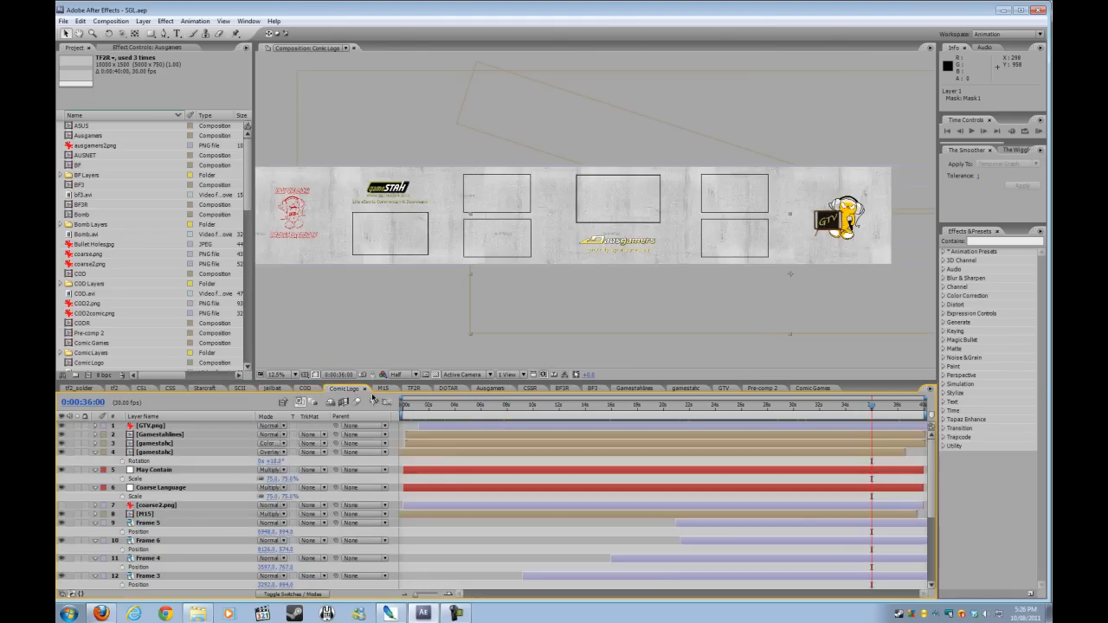
Step: Check the DOTAR composition at 0:00:09:05, and scrub the BF3 composition to 0:00:31:25 to review the bullet hole transition
click(449, 389)
click(506, 416)
click(522, 417)
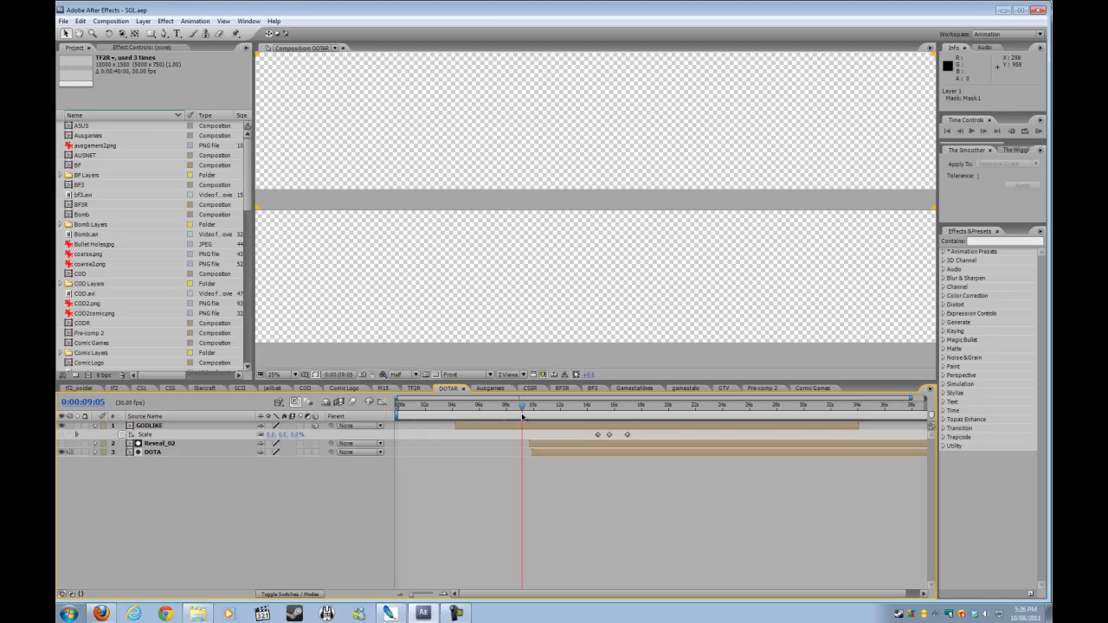
click(592, 389)
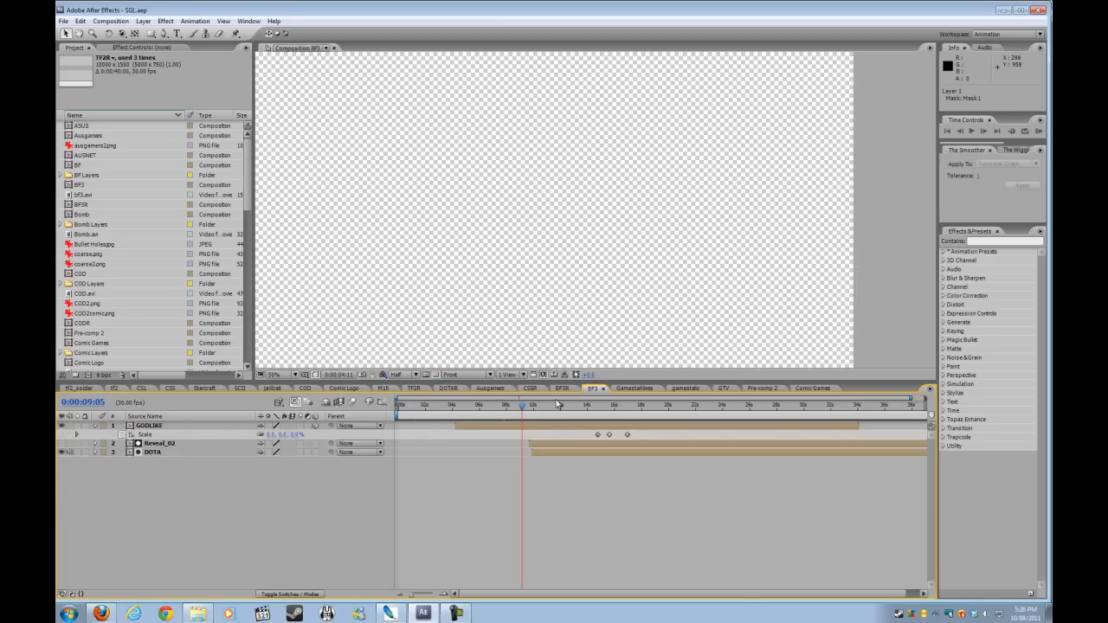
drag(609, 415, 639, 417)
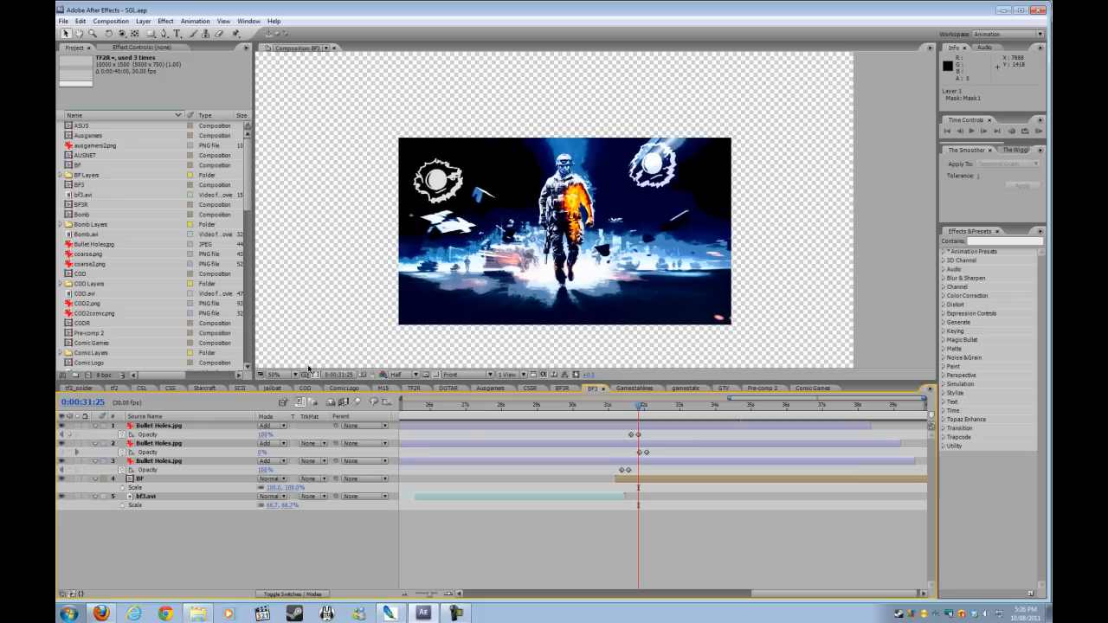
Step: Look over the Comic Logo, Gamestahlines and gamestalc compositions, and open the GTV composition that combines all the artwork
click(343, 388)
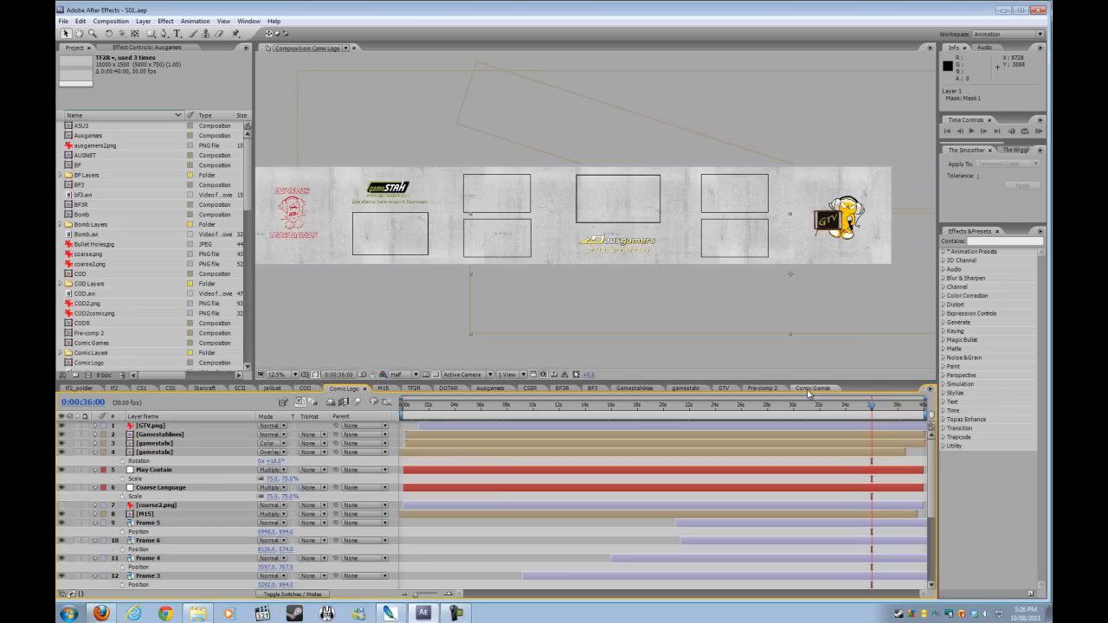
click(649, 388)
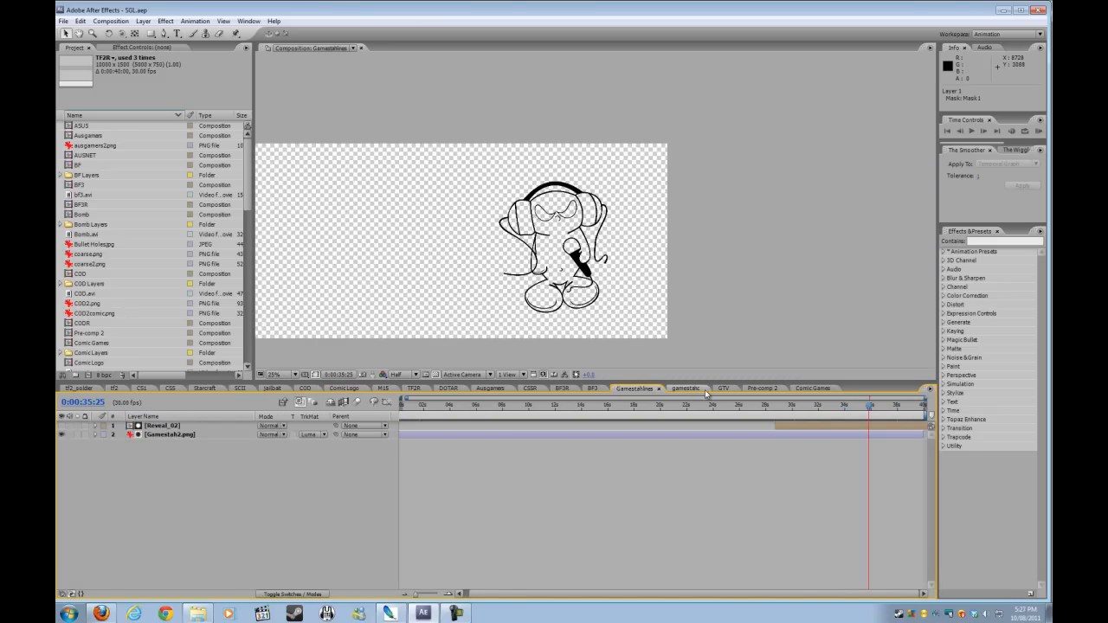
click(686, 388)
click(723, 388)
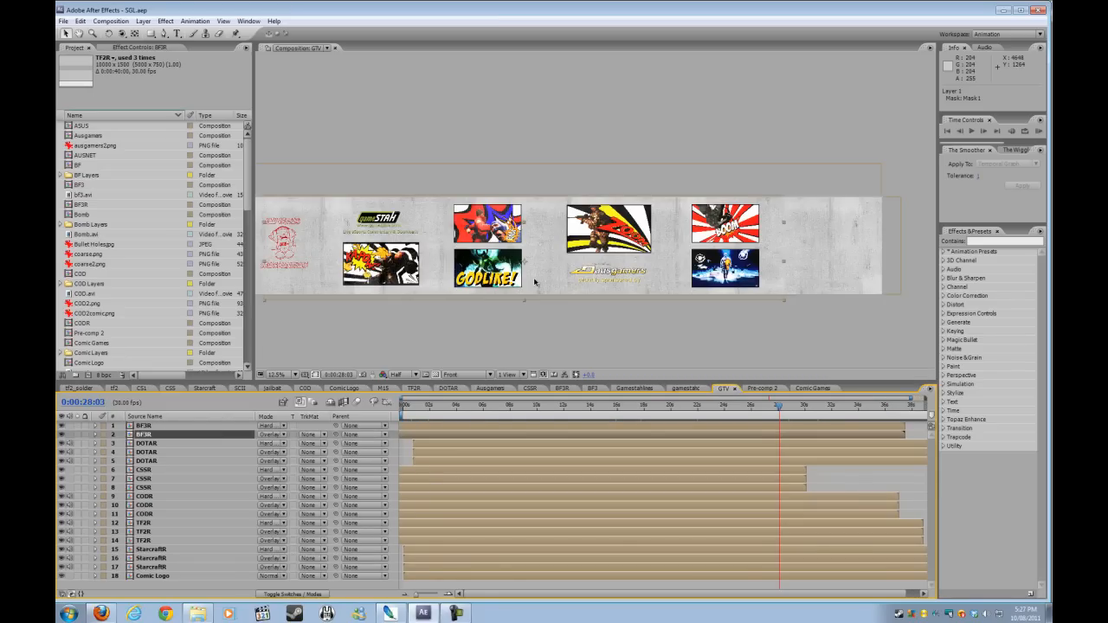
Step: Examine the game panels and sponsor logos along the full GTV wall artwork at closer range
key(period)
key(period)
key(period)
key(comma)
drag(411, 299, 683, 293)
drag(445, 265, 419, 272)
mouse_move(736, 276)
mouse_down()
mouse_move(494, 263)
mouse_move(746, 268)
mouse_up()
drag(485, 269, 655, 277)
Step: Play the opening of the GTV composition from 0:00:01:20 to review the logo and Starcraft panel reveals
key(v)
drag(407, 407, 426, 413)
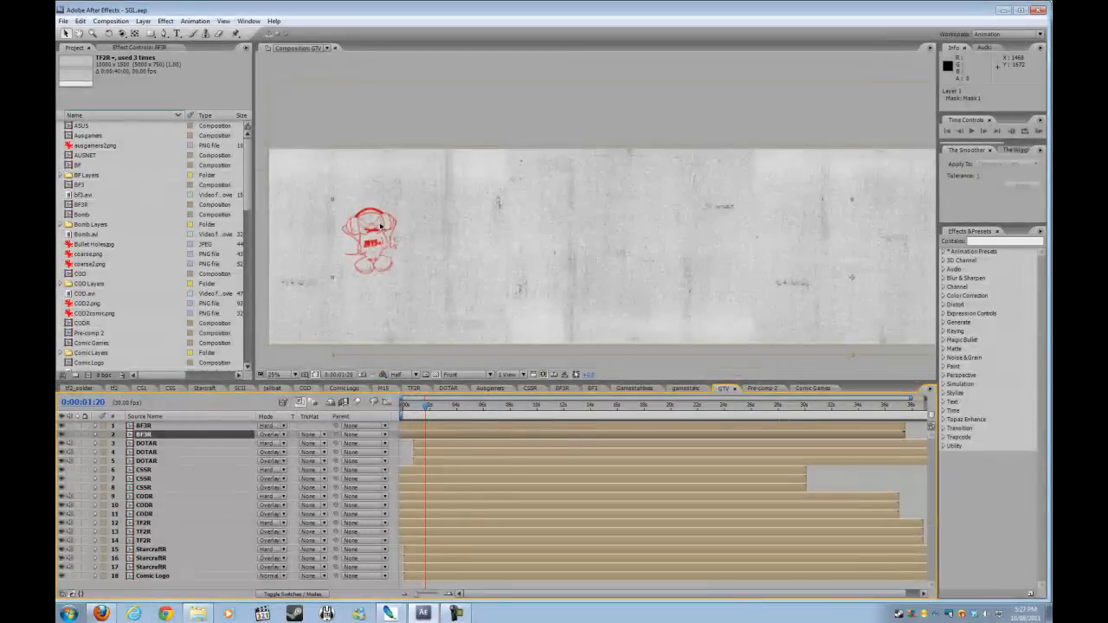
key(space)
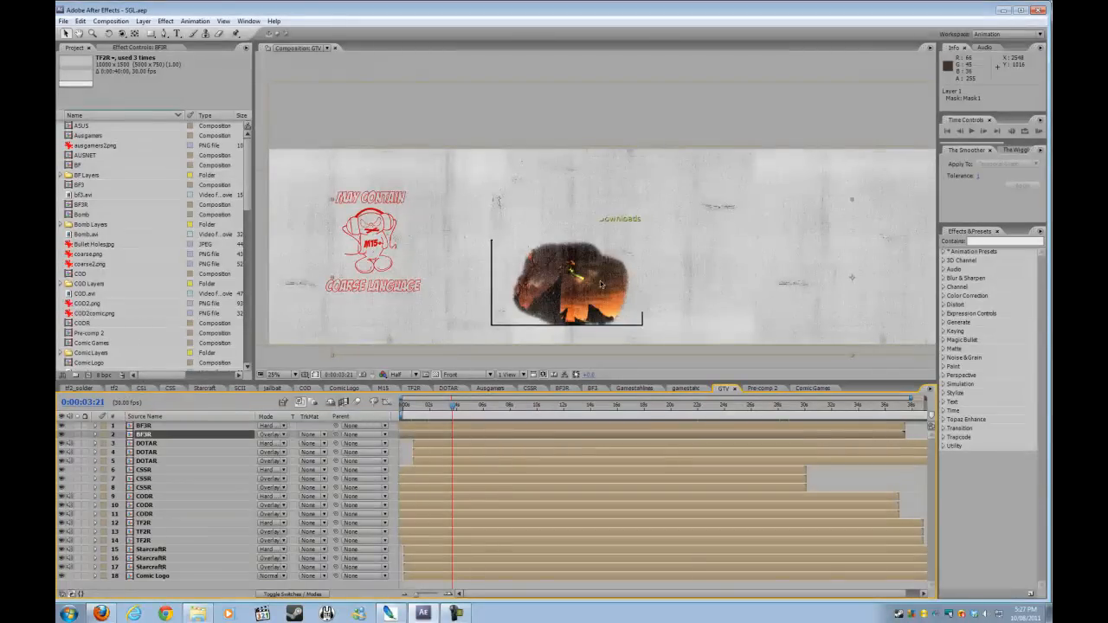
Step: Look through the Movie Making folder and the project's item list, and inspect the Starcraft panel's reveal edge in GTV up close
click(198, 614)
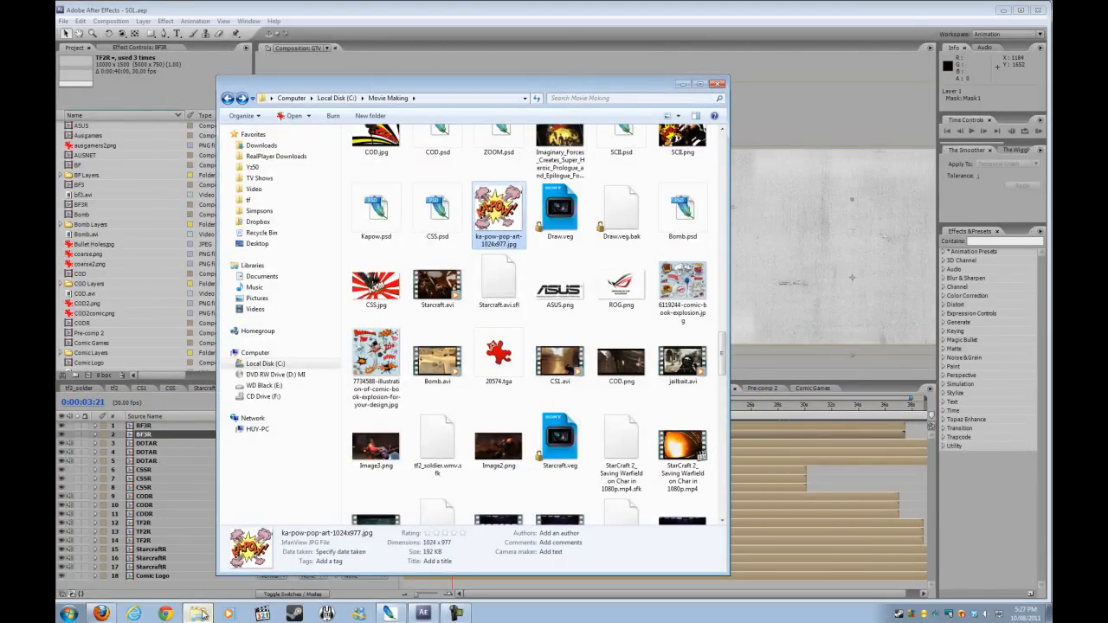
click(144, 276)
scroll(208, 286, down, 10)
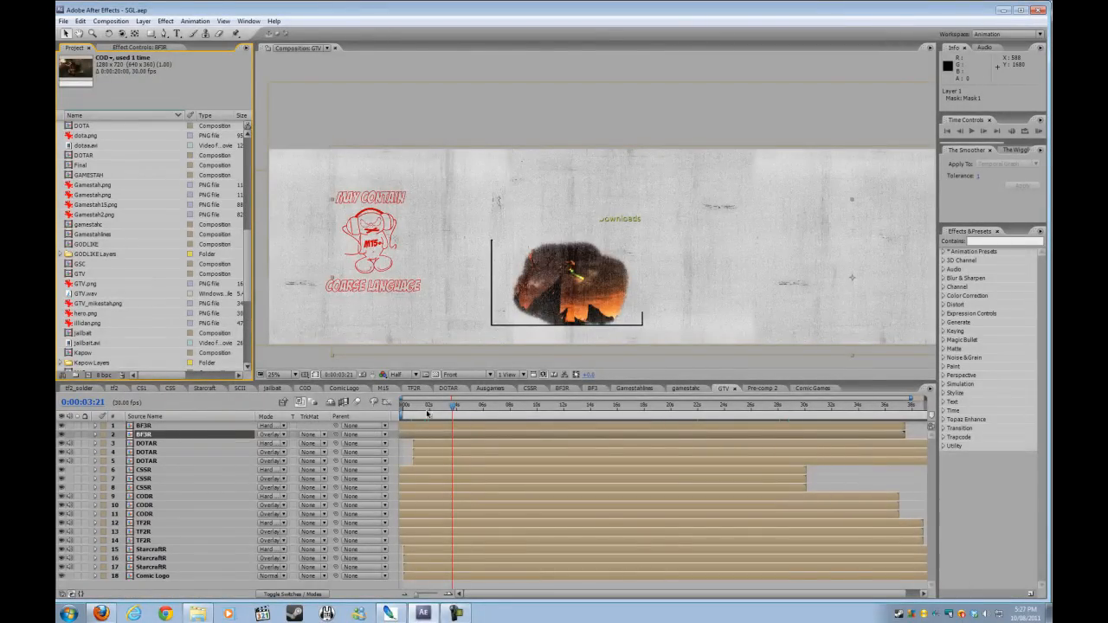
key(period)
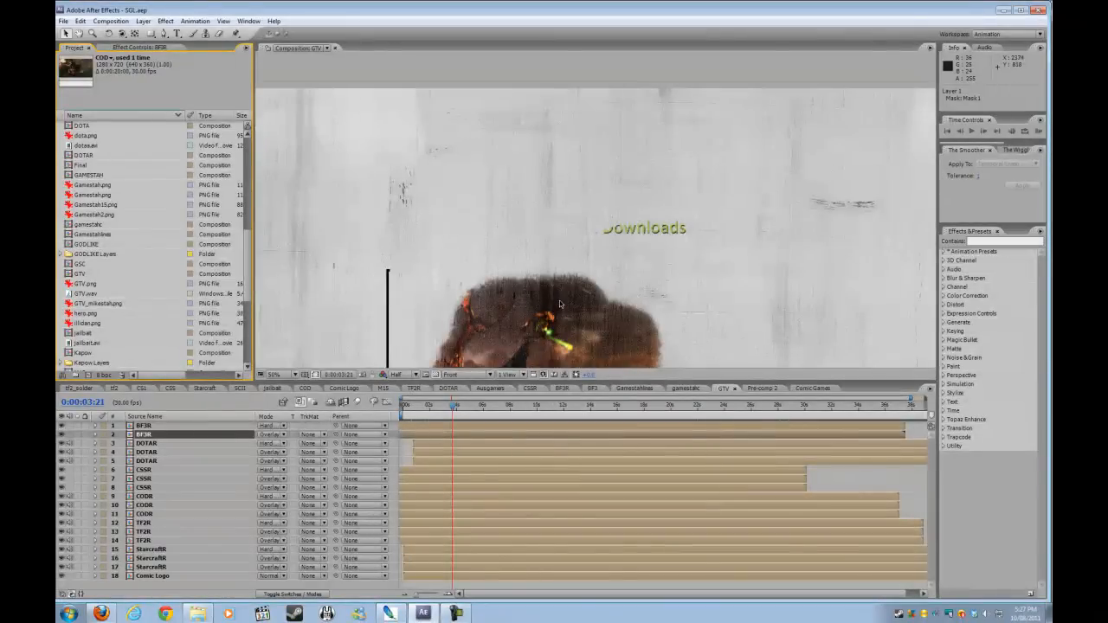
scroll(549, 198, down, 3)
Step: Open the CSSR composition and scrub from the start of its CS1 layer to 0:00:32:01 to review the matte reveal
click(459, 389)
scroll(460, 390, down, 1)
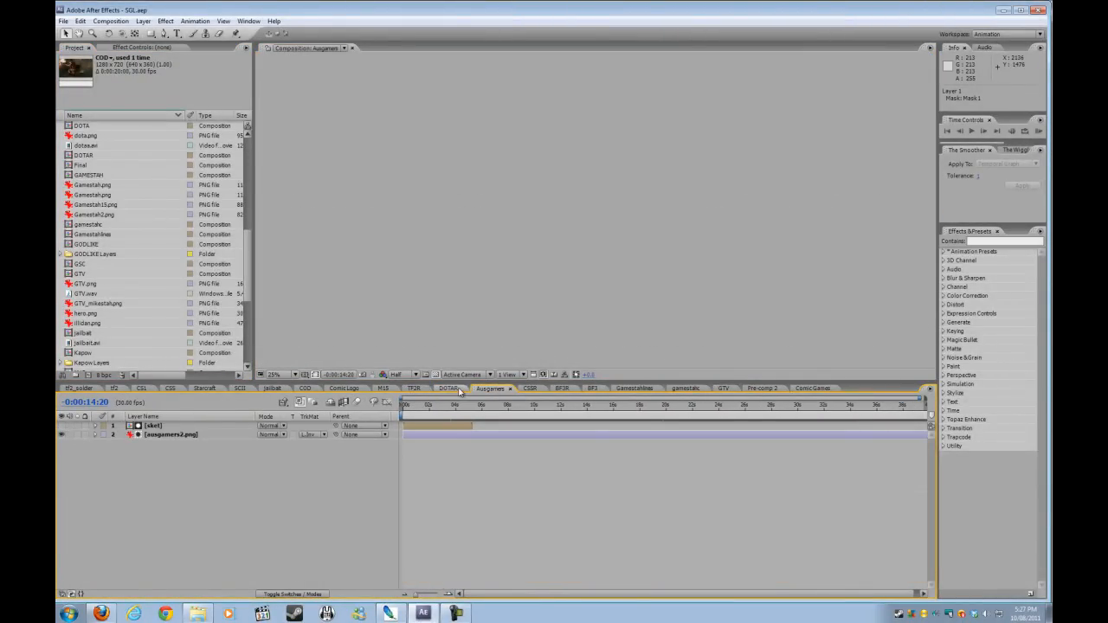
scroll(458, 390, down, 1)
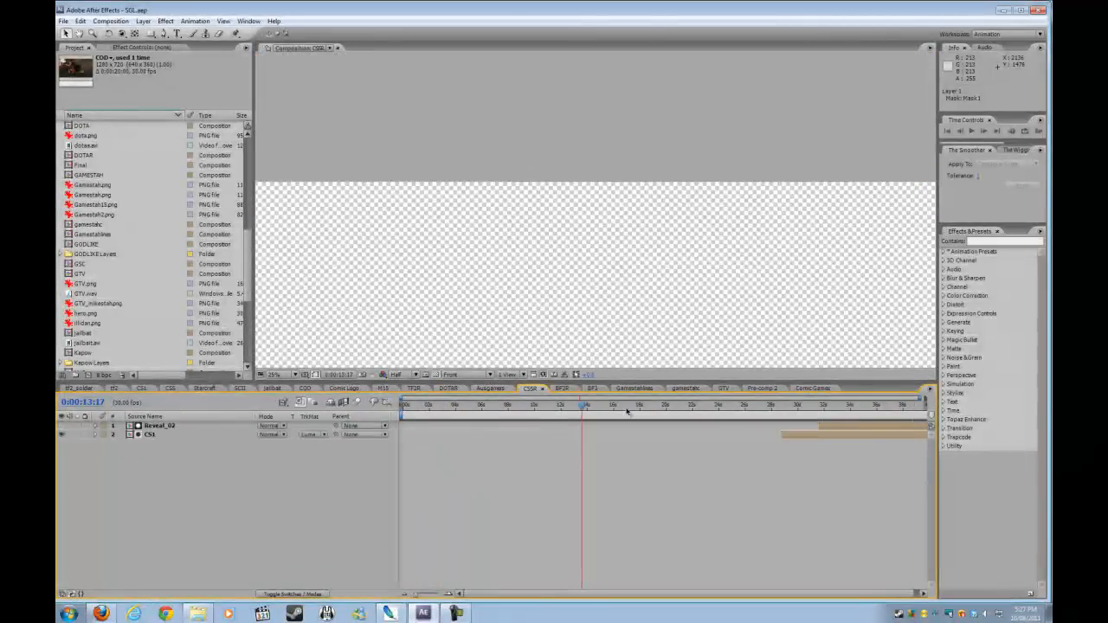
click(783, 417)
drag(785, 417, 825, 417)
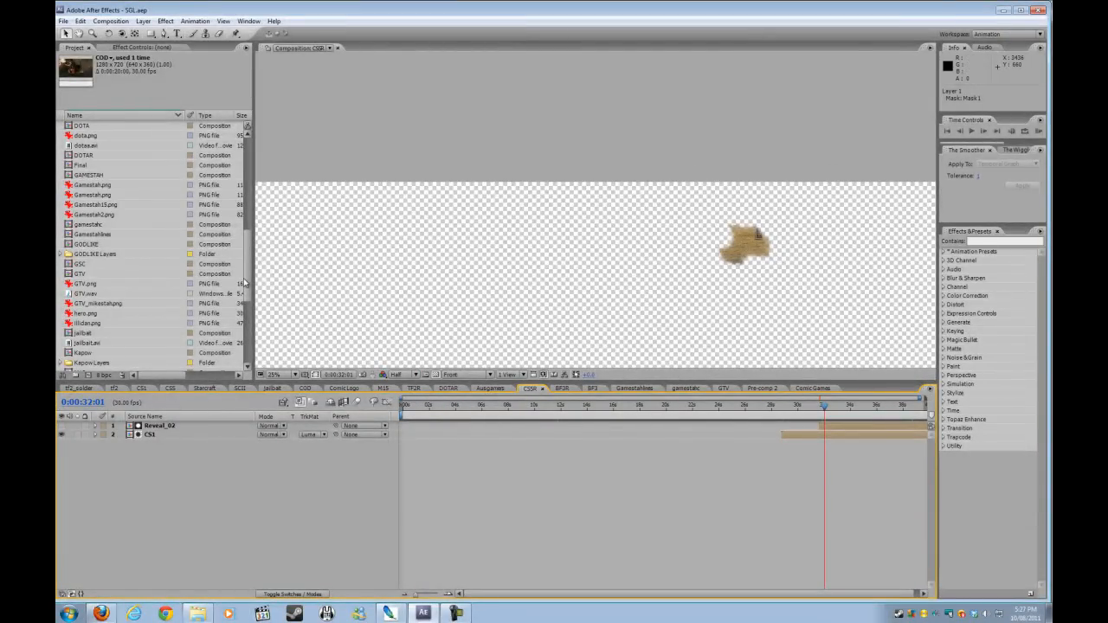
Step: Open the Reveal_02 composition and scrub from its start to 0:00:04:43 to review the white reveal filling the frame
scroll(173, 285, down, 5)
click(149, 426)
double_click(149, 426)
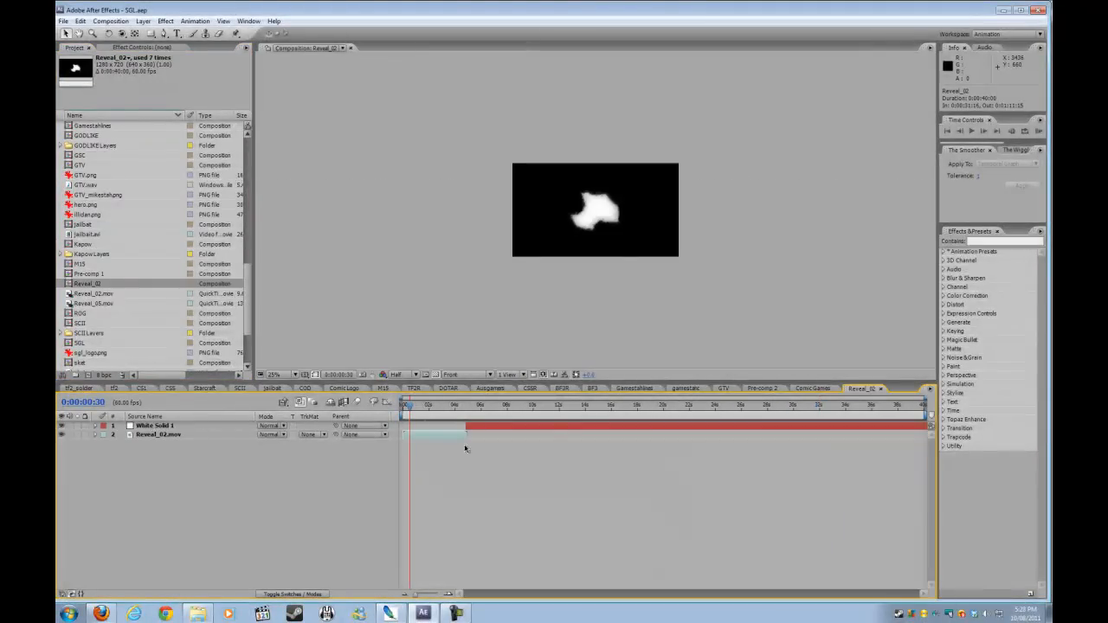
drag(408, 408, 402, 411)
key(space)
drag(404, 416, 465, 407)
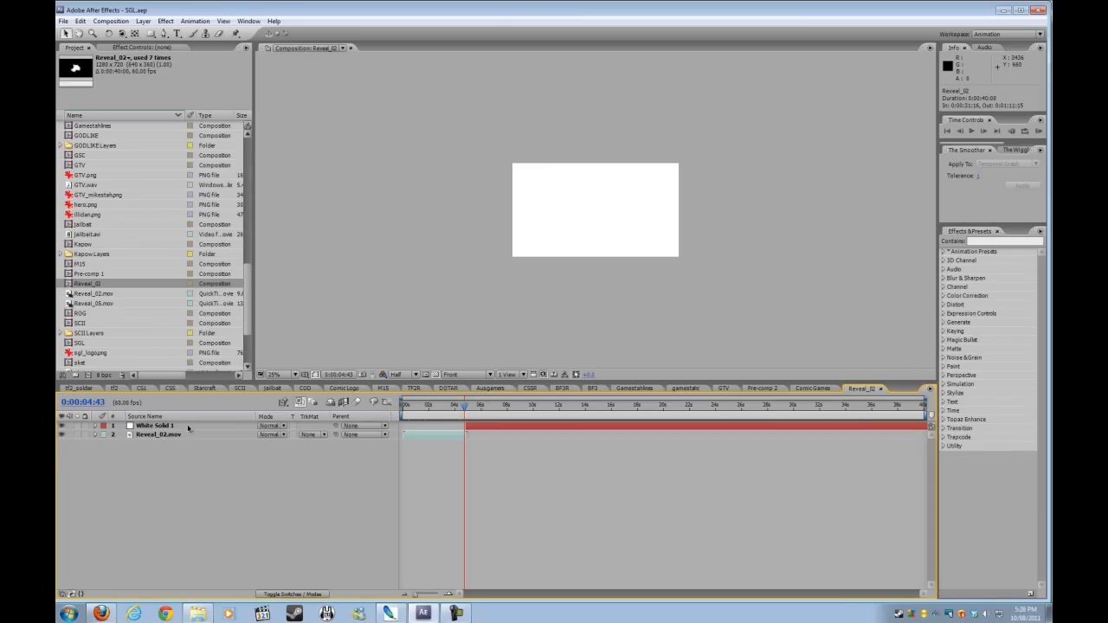
Step: Open the TF2R composition, select its Reveal_02 layer and move the time to 0:00:10:04 near the start of the reveal
click(414, 388)
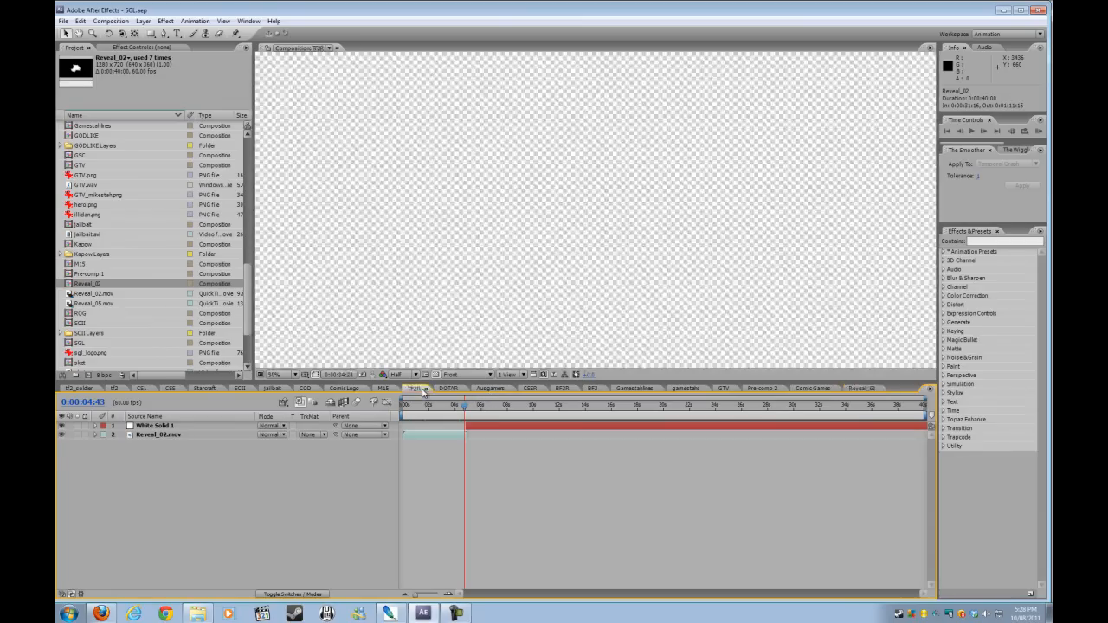
click(531, 418)
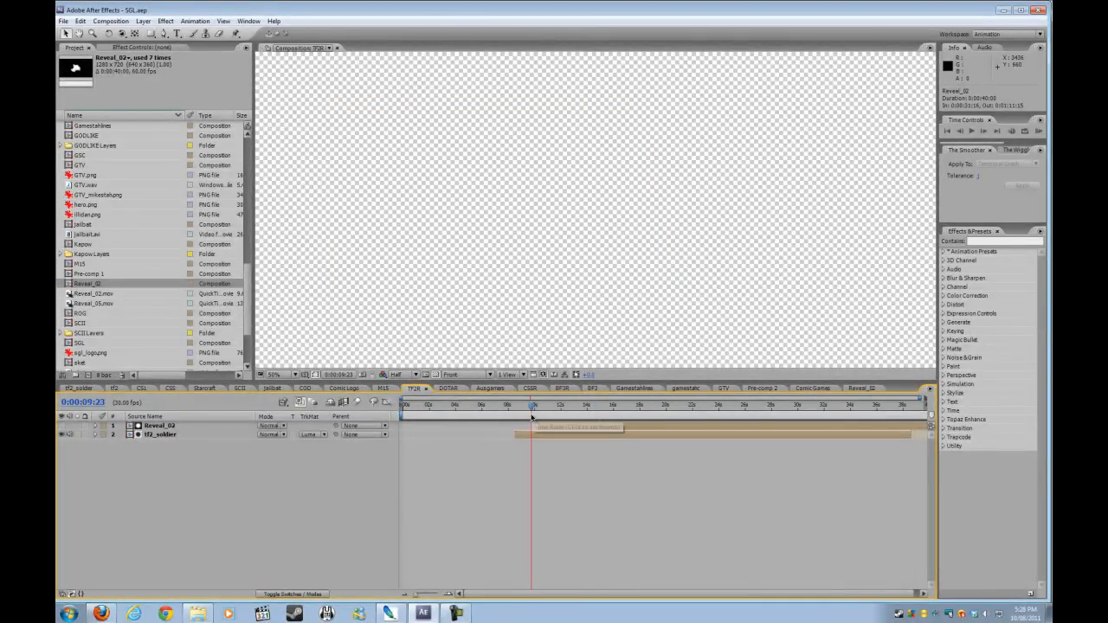
drag(514, 418, 532, 418)
click(183, 427)
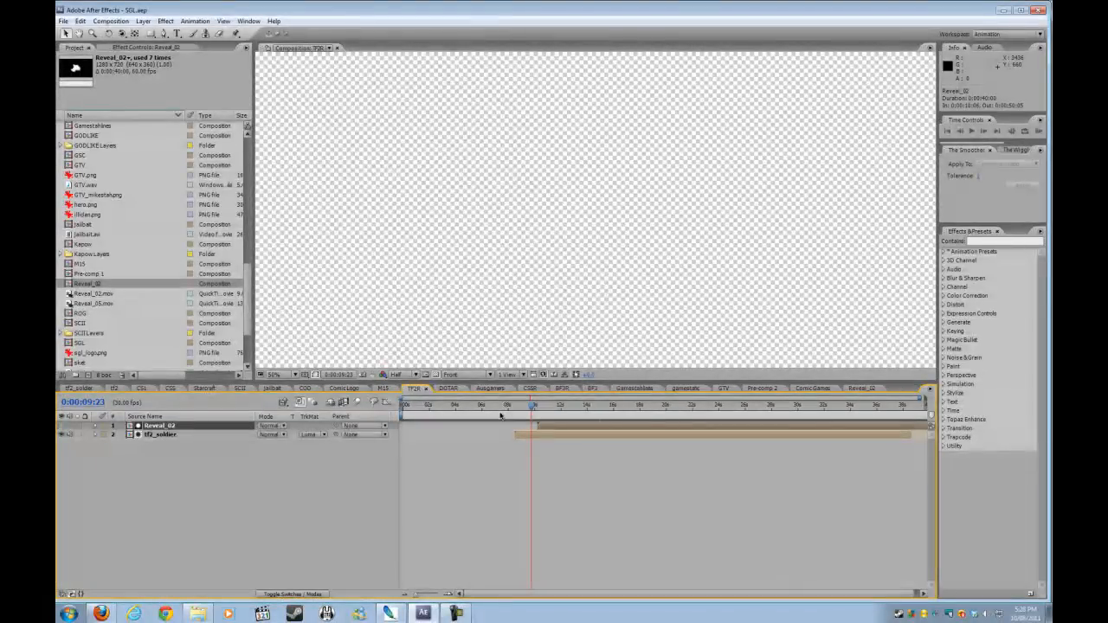
drag(536, 410, 540, 410)
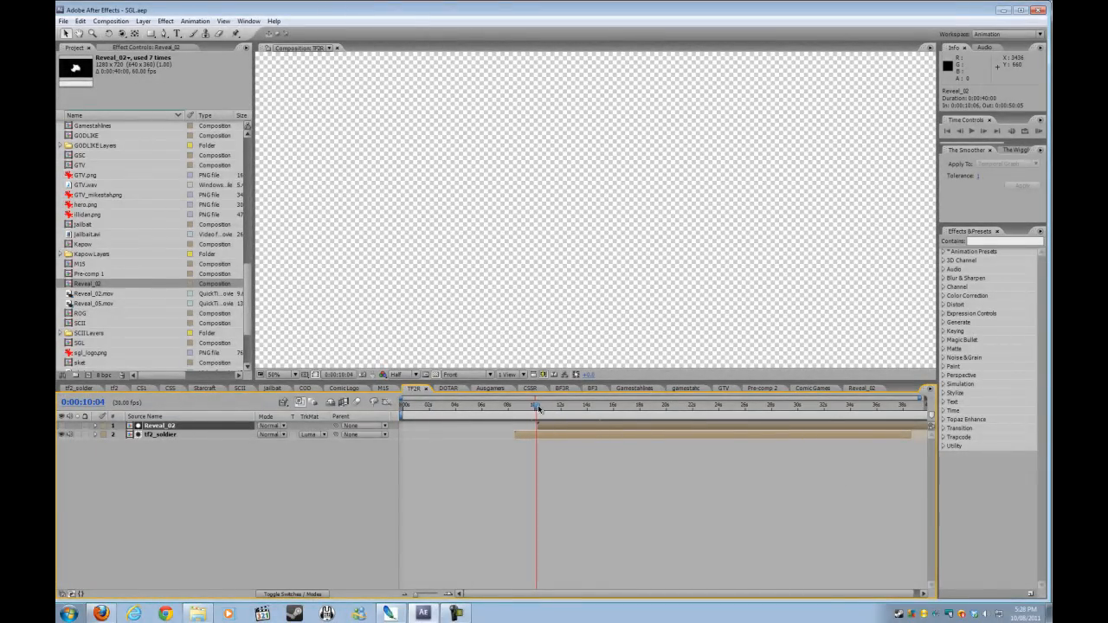
Step: Set the tf2_soldier layer to No Track Matte and scrub to 0:00:10:25 to show the uncovered Reveal_02 footage
click(314, 435)
click(329, 400)
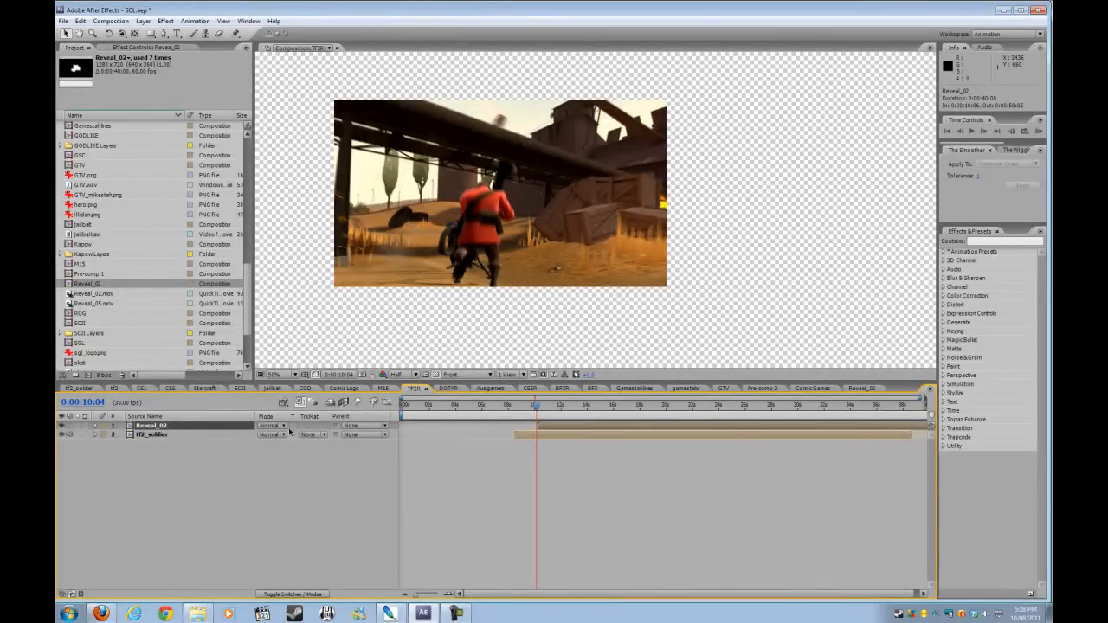
drag(537, 409, 552, 406)
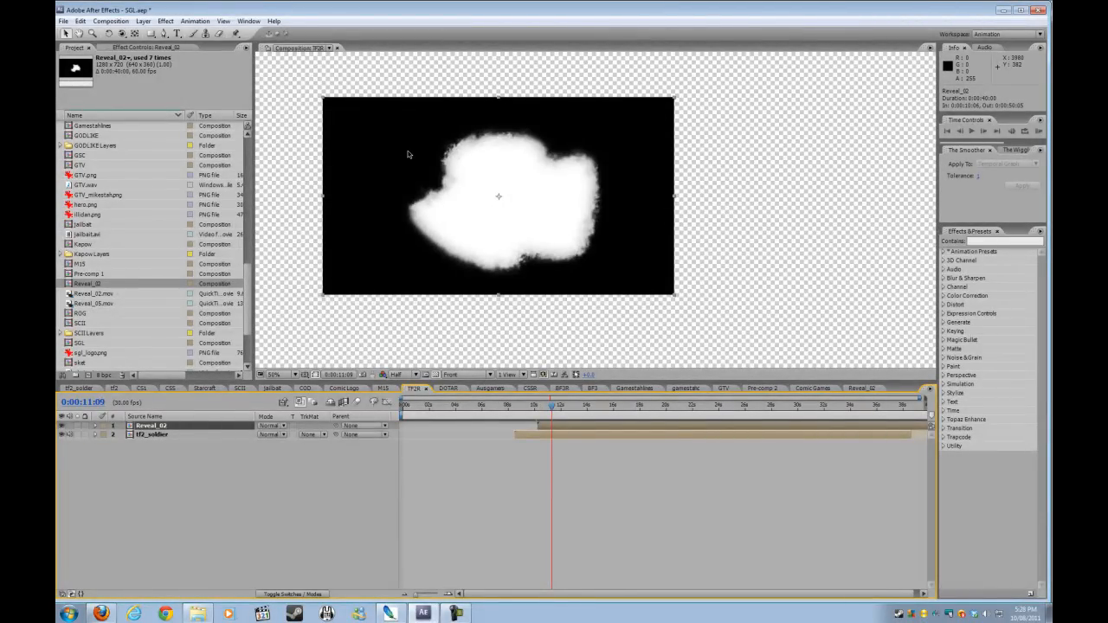
mouse_move(555, 408)
mouse_down()
mouse_move(522, 407)
mouse_move(550, 413)
mouse_up()
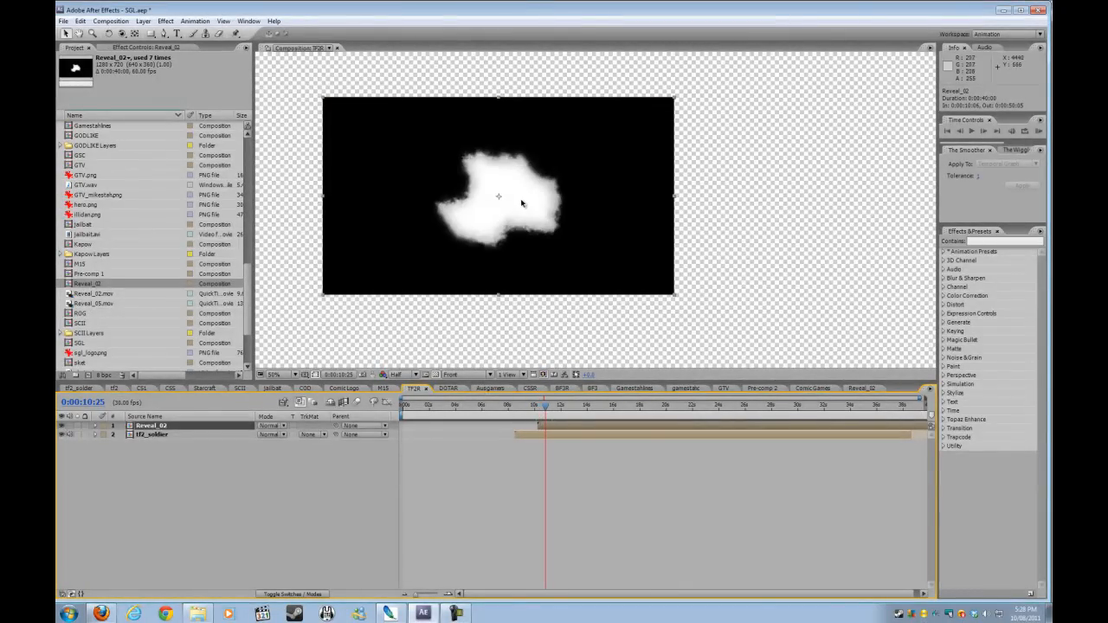
Step: Set the tf2_soldier layer's track matte to Luma Matte "Reveal_02" and scrub to 0:00:14:10 to review the reveal
click(314, 436)
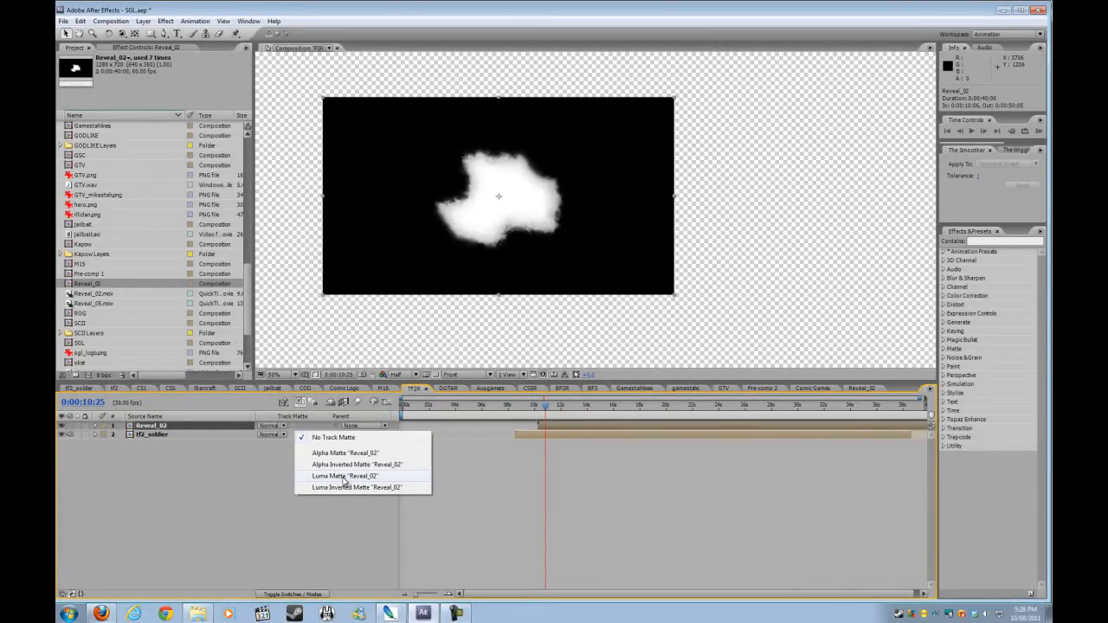
click(344, 476)
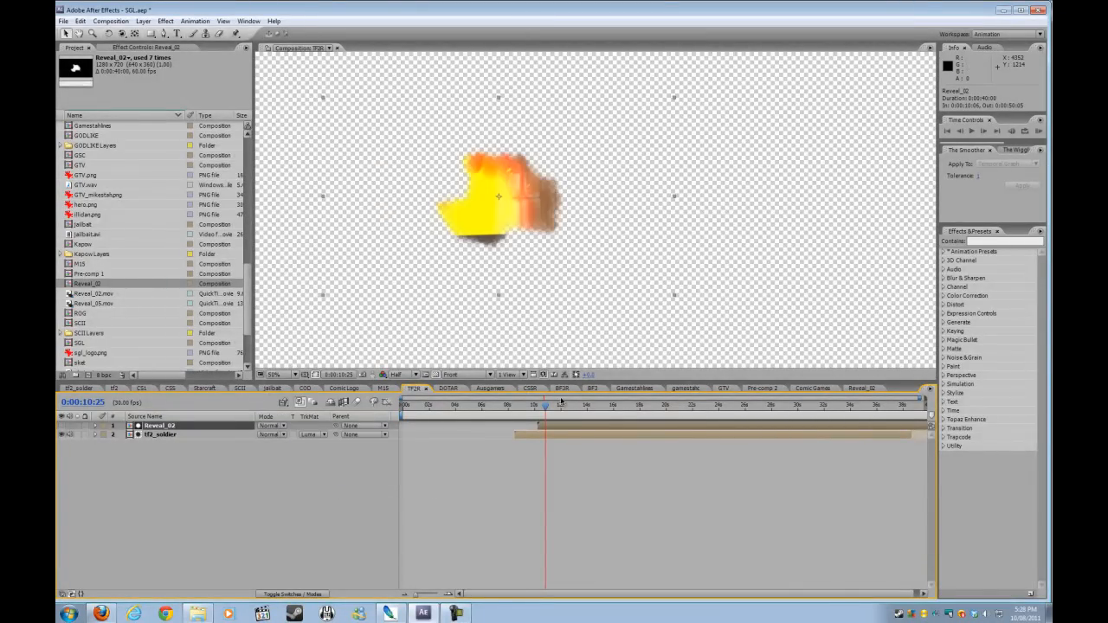
drag(547, 407, 548, 411)
drag(551, 410, 592, 417)
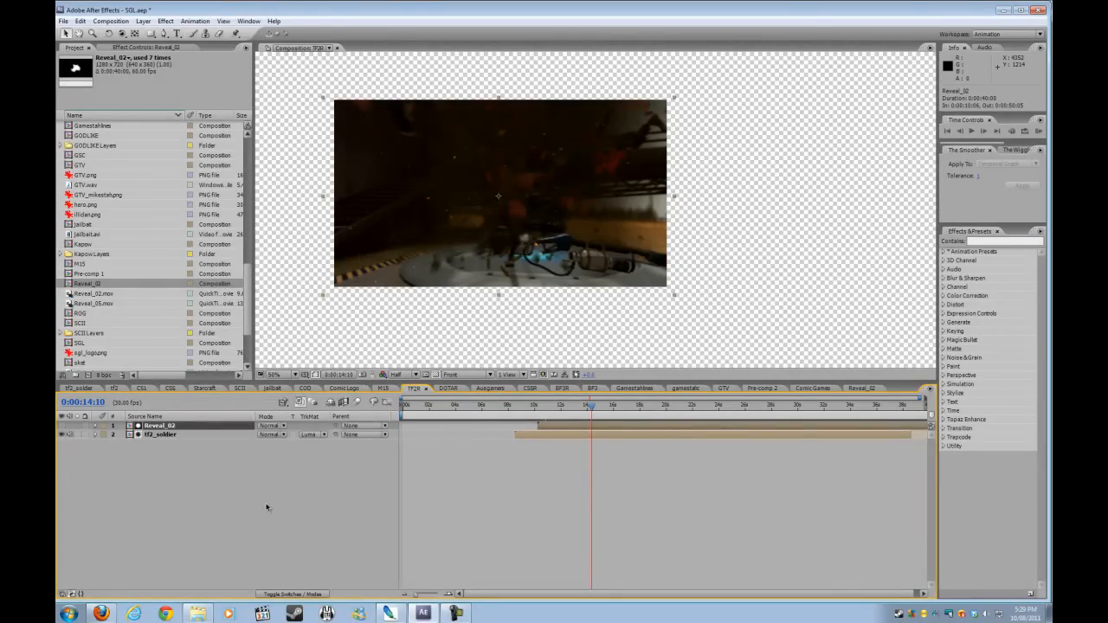
Step: Switch to Windows Explorer and open the ffmpeg folder on Local Disk (C:)
click(197, 613)
scroll(611, 359, down, 1)
scroll(611, 359, up, 15)
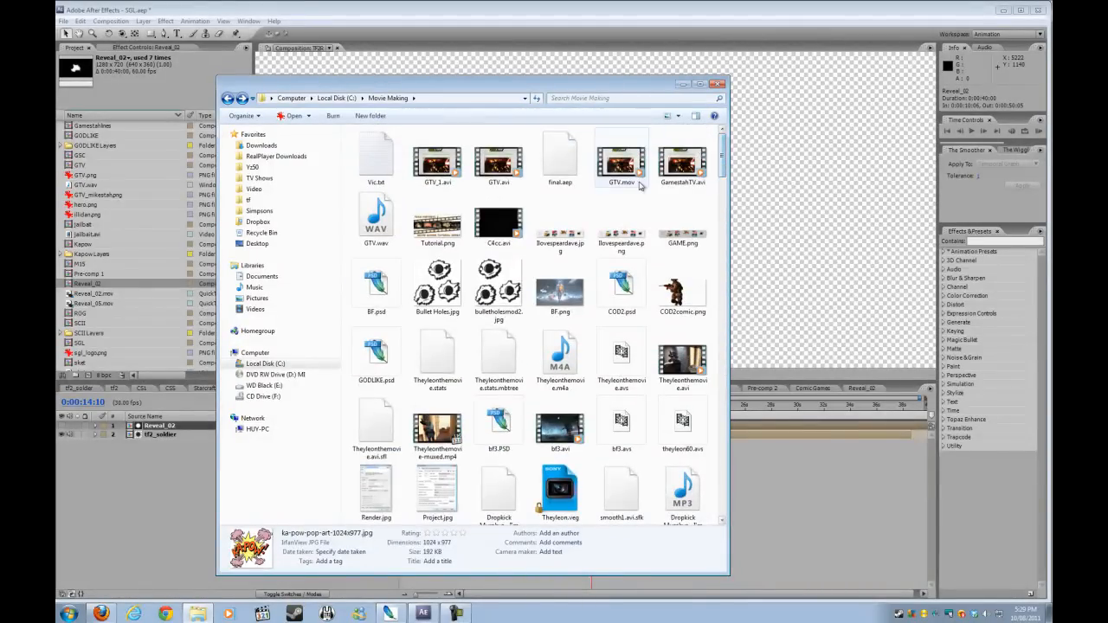
drag(722, 164, 713, 212)
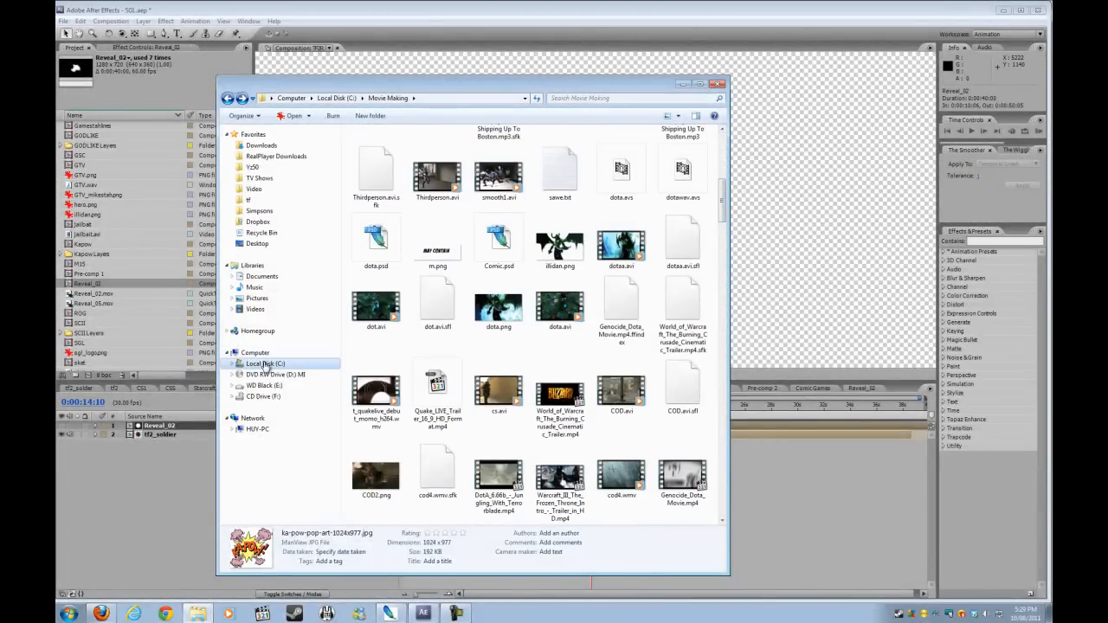
double_click(379, 240)
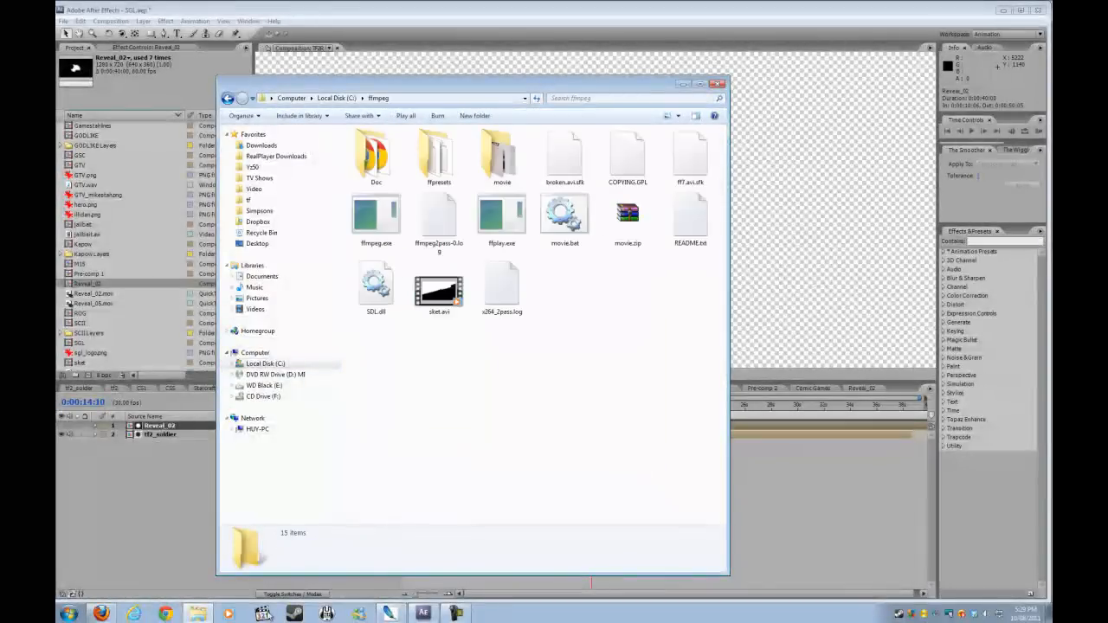
Step: Launch VirtualDub, load sket.avi from the ffmpeg folder, scrub through the recorded Photoshop painting and close the program
key(super)
click(121, 251)
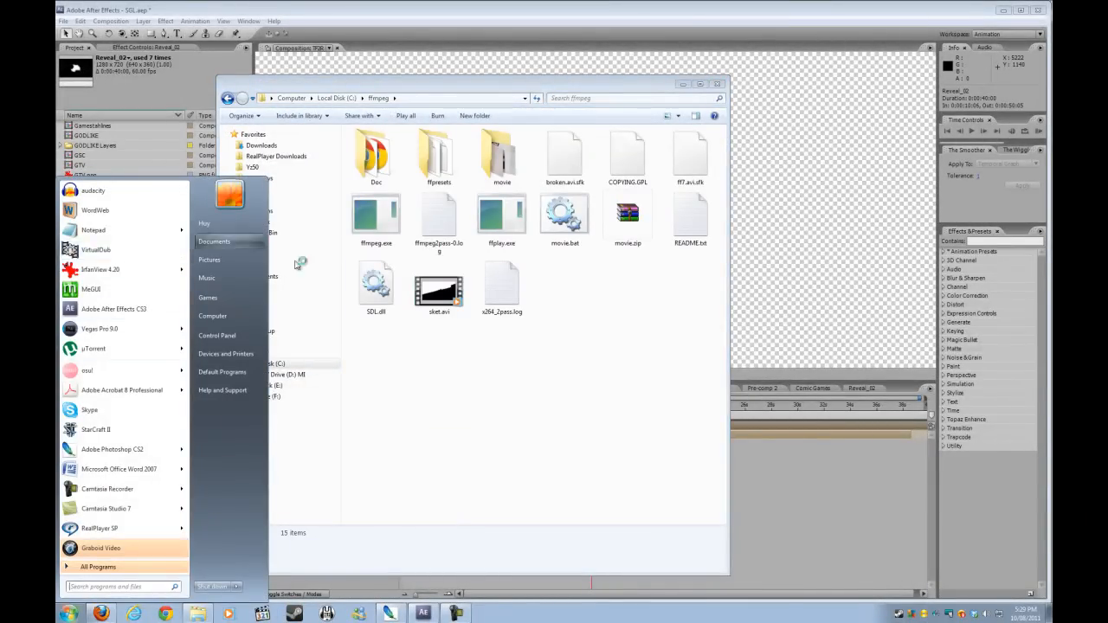
click(491, 526)
drag(438, 291, 749, 292)
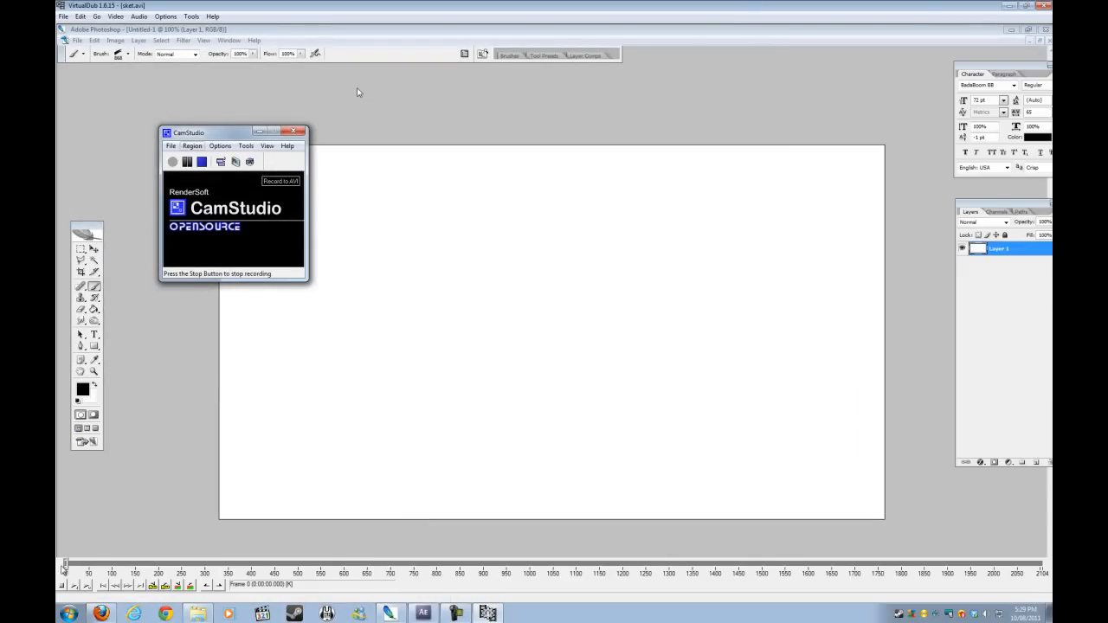
drag(67, 567, 328, 567)
click(1045, 7)
Step: Play sket.avi in Media Player Classic to view the fully painted canvas, and close the player and the folder window
drag(446, 285, 561, 405)
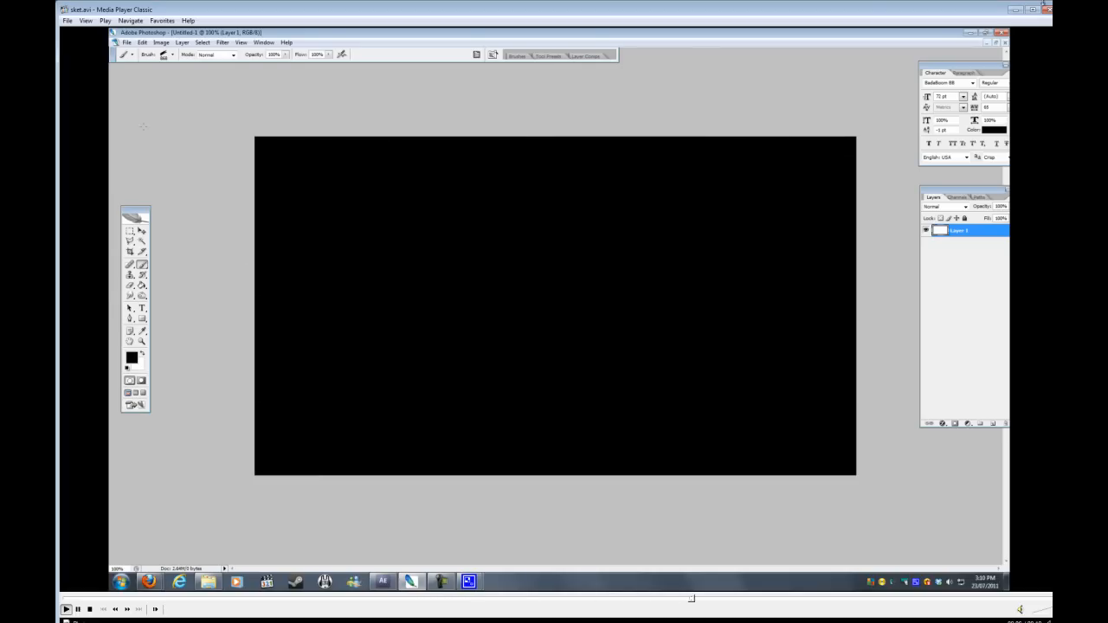
click(1047, 10)
click(715, 80)
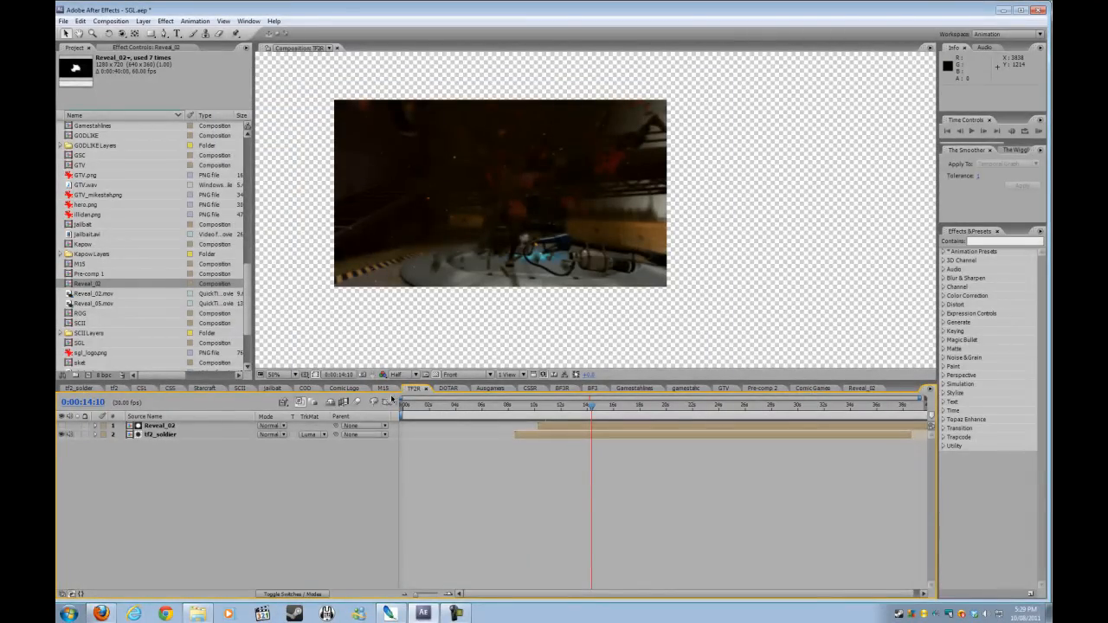
Step: Return to After Effects, open the GTV composition and examine the M15+ rating drawing and neighbouring panels on the wall
click(723, 388)
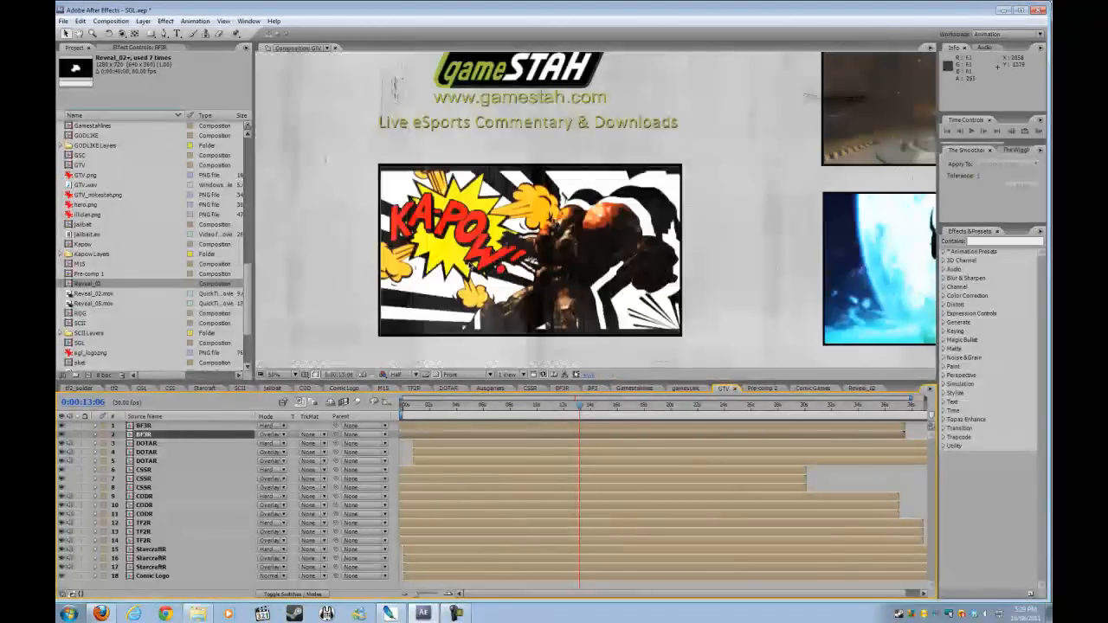
scroll(468, 265, down, 1)
drag(468, 265, 562, 294)
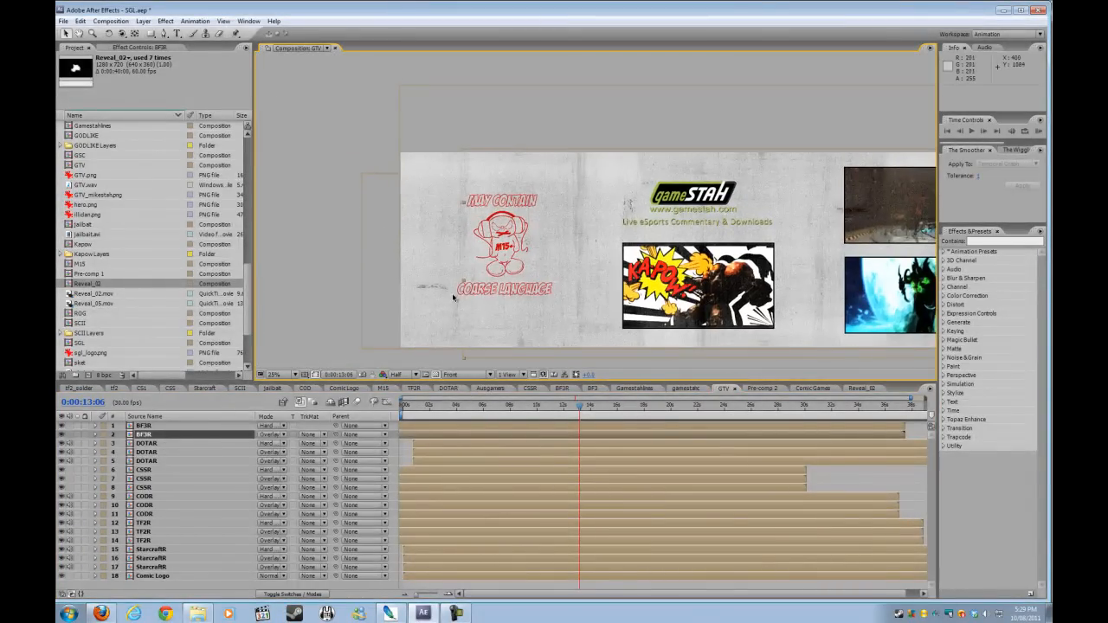
key(period)
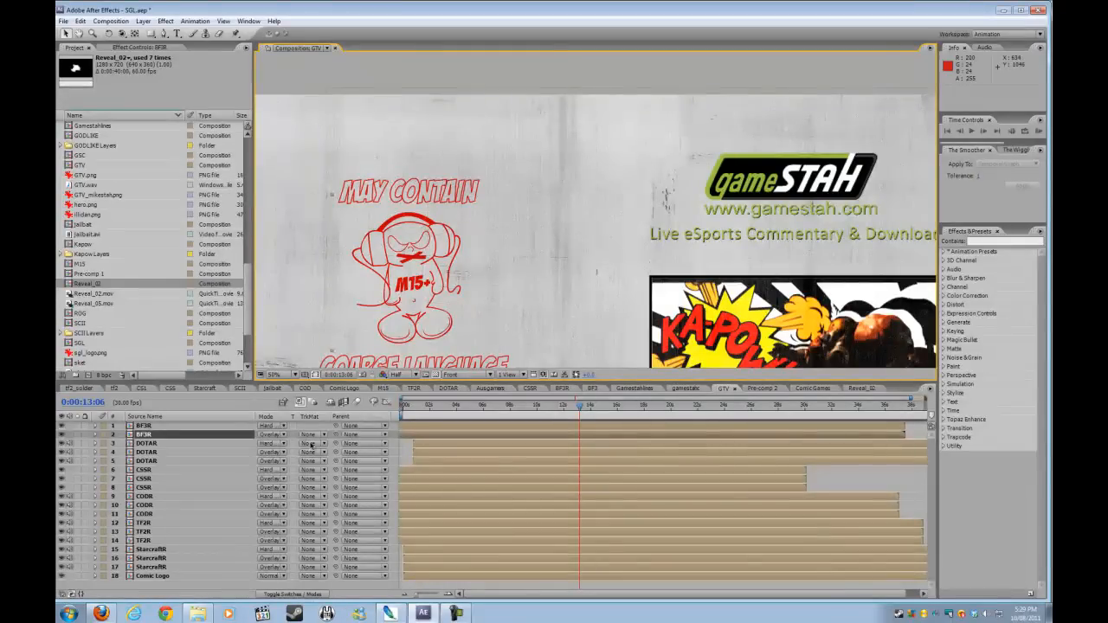
key(comma)
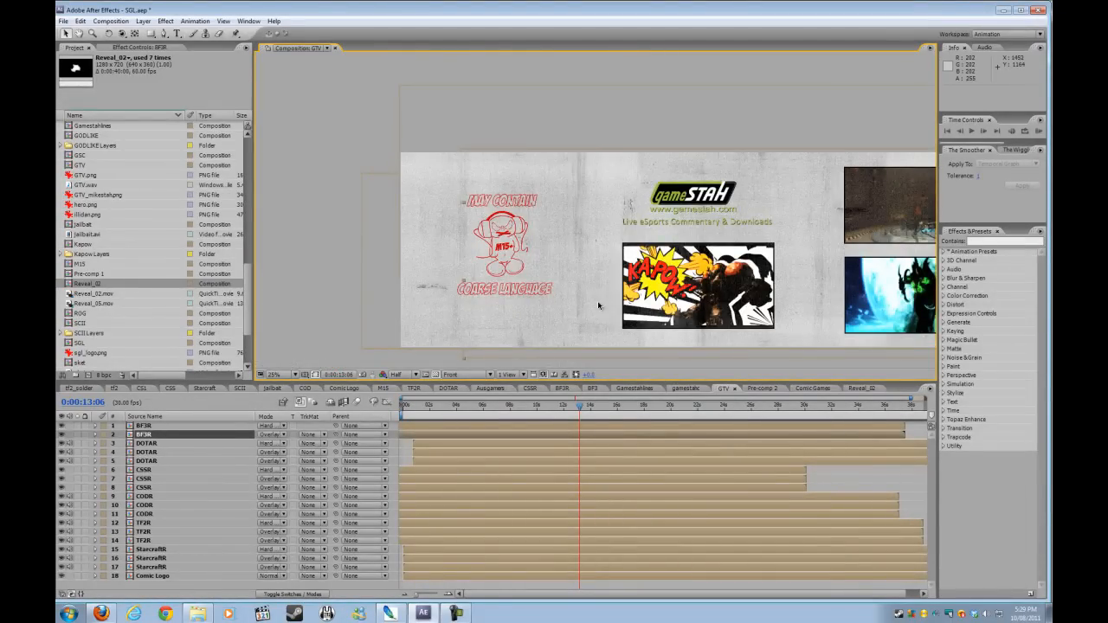
Step: Scrub the GTV composition from 0:00:00:09 to 0:00:01:22 to review the M15+ rating drawing itself onto the wall
click(407, 413)
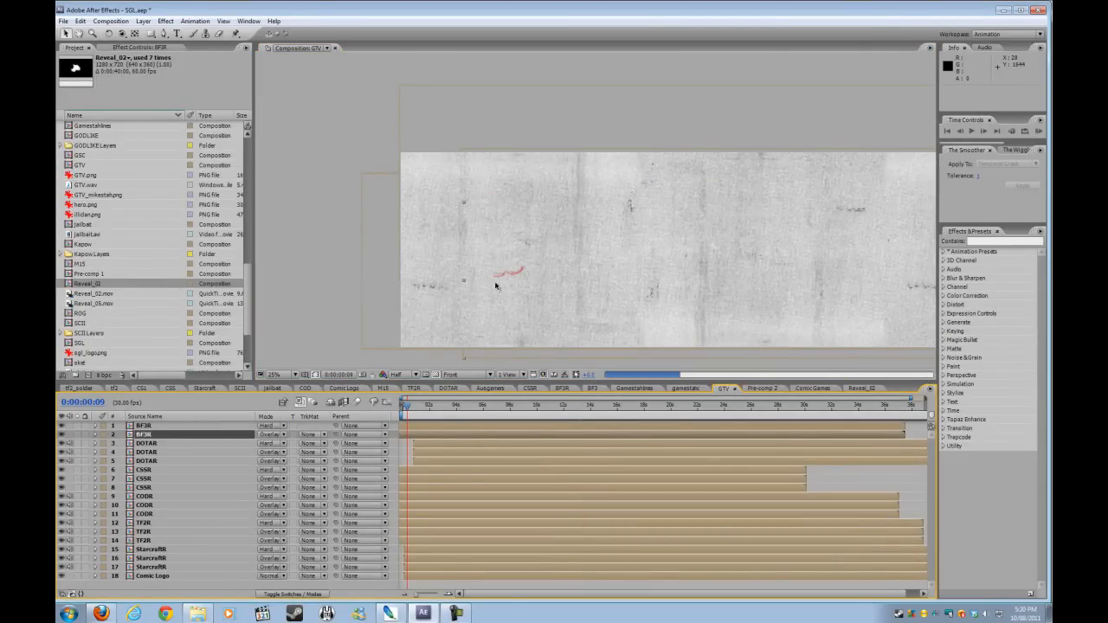
key(period)
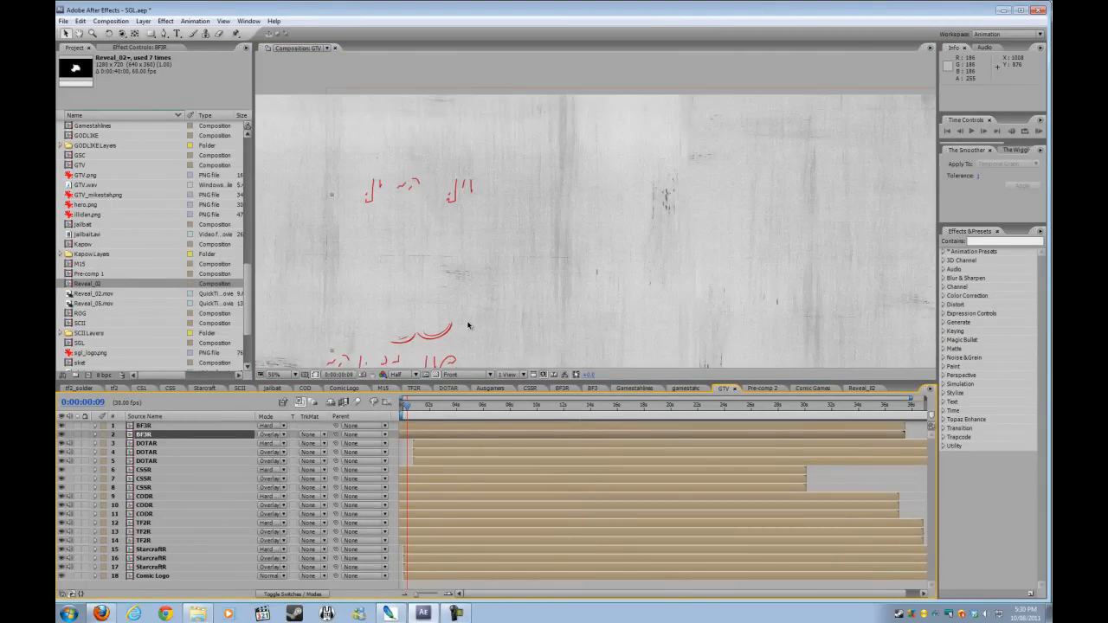
drag(468, 326, 463, 279)
drag(407, 407, 419, 419)
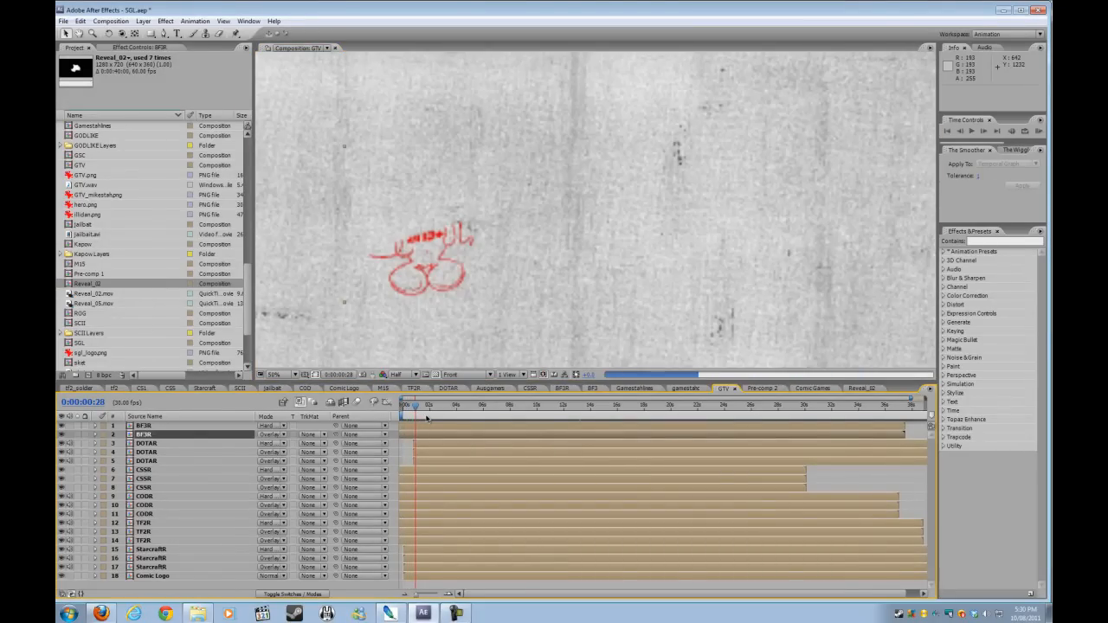
click(427, 418)
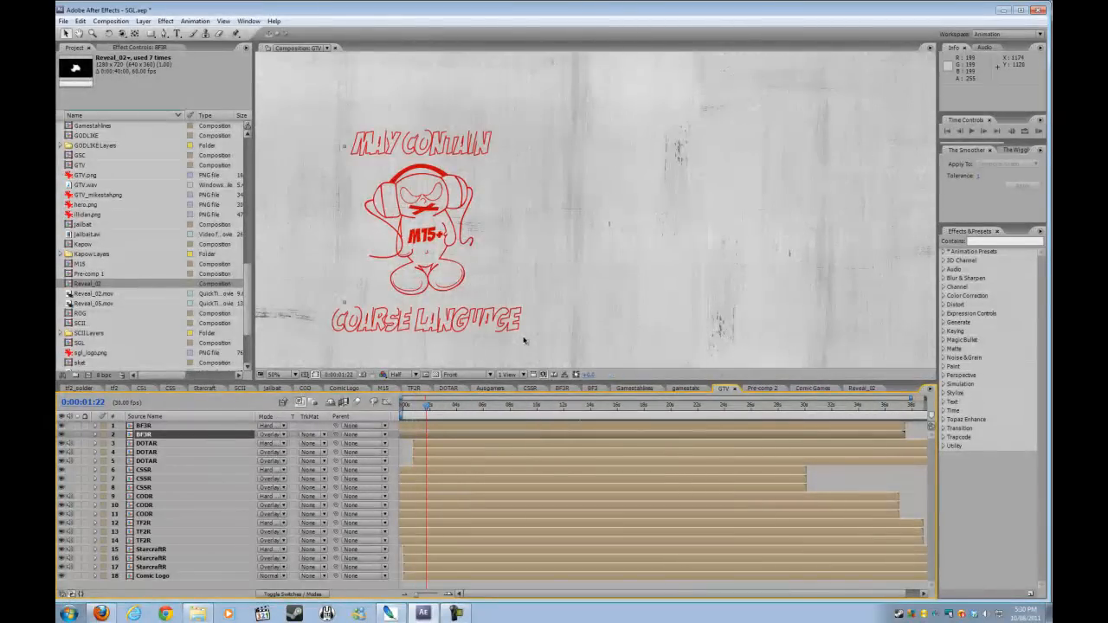
Step: Scrub between 0:00:02:24 and 0:00:05:02, ending at 0:00:04:14, to review the StarCraft panel reveal below the gameSTAH logo
click(438, 416)
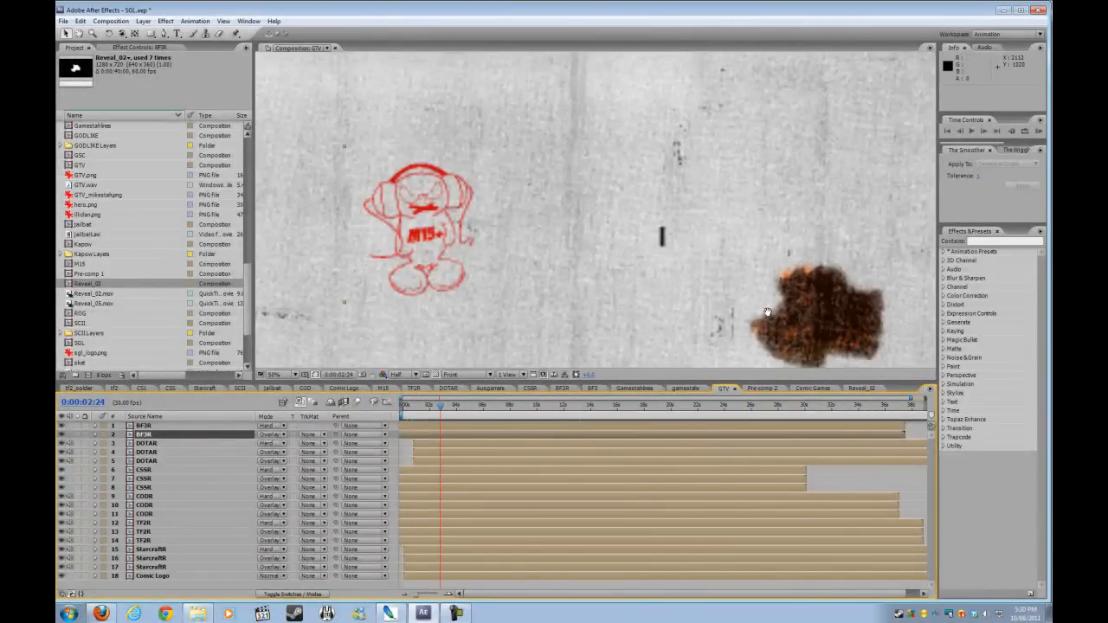
click(447, 417)
click(472, 418)
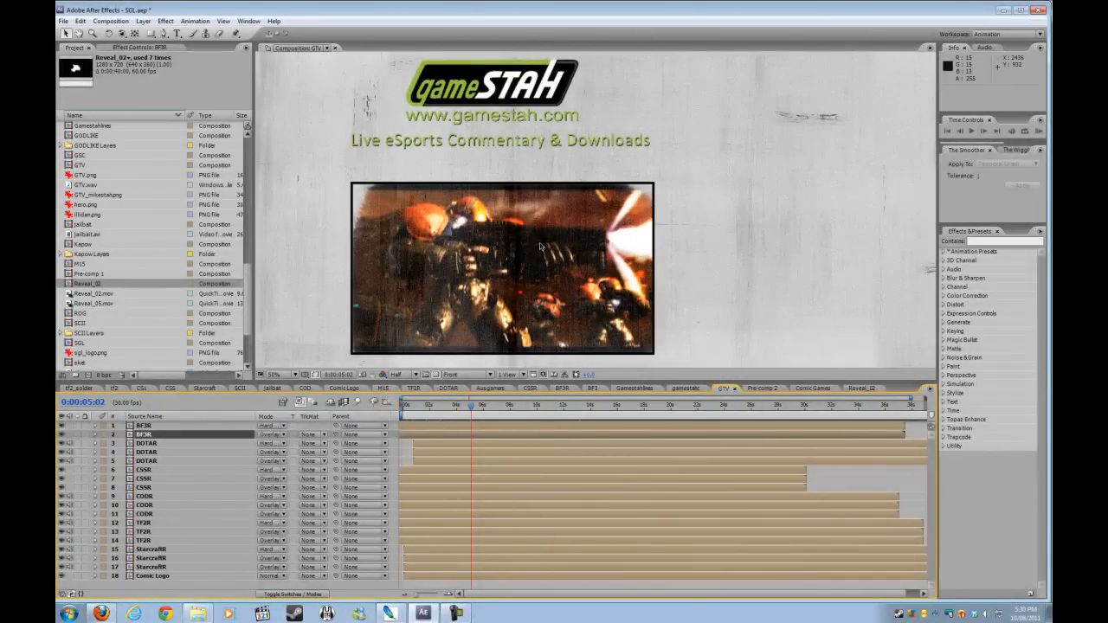
click(464, 418)
click(453, 418)
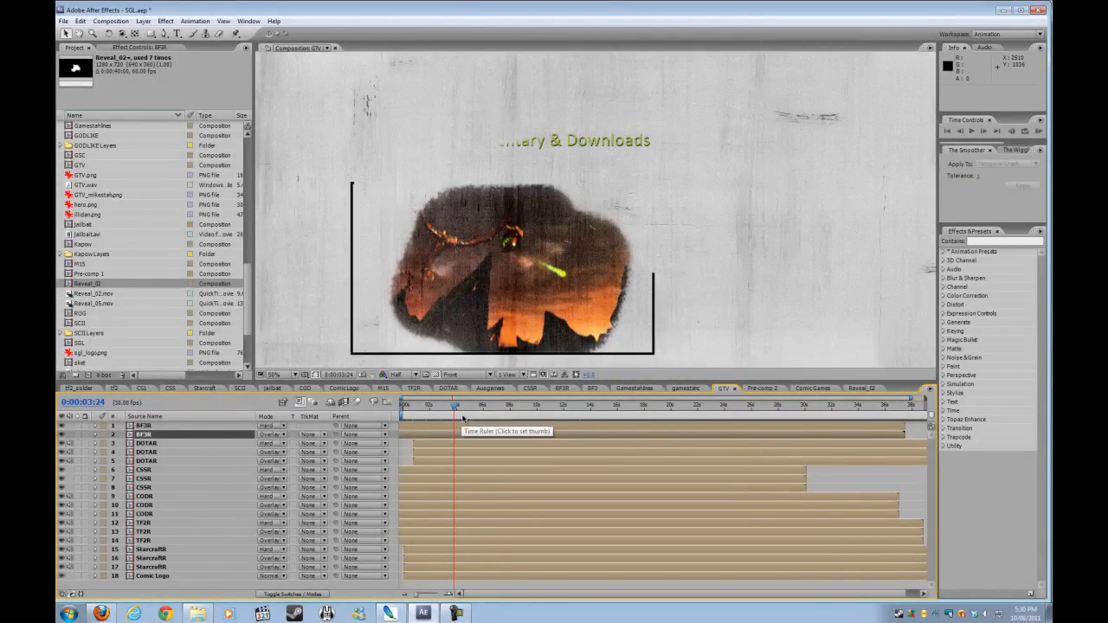
click(464, 423)
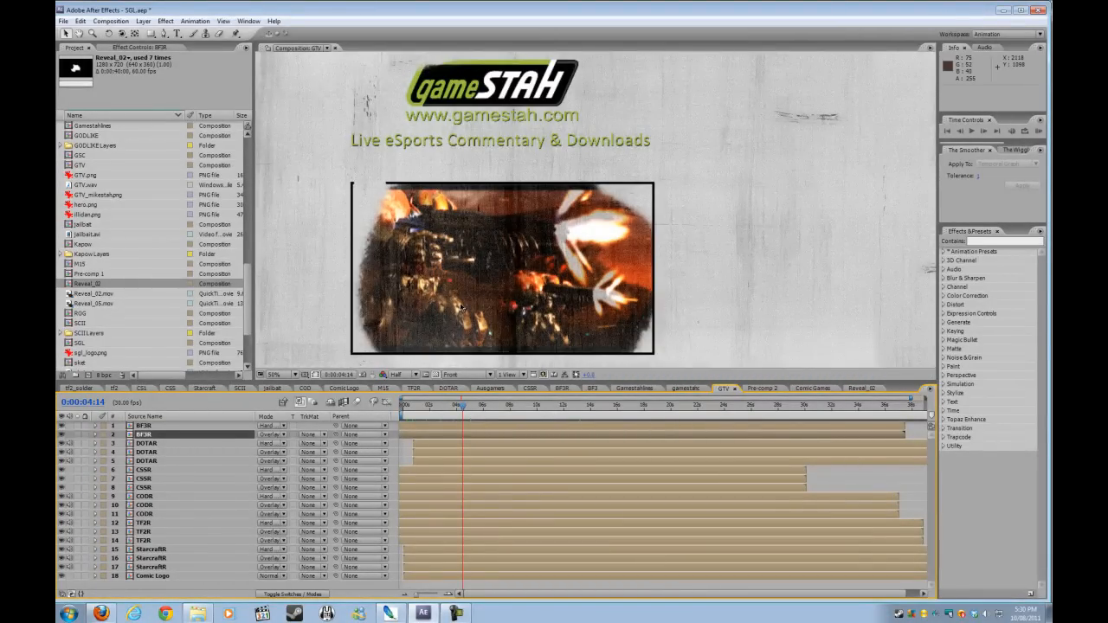
Step: Show the whole wall and scrub from 0:00:05:01 to 0:00:08:14 to review the StarCraft footage turning into the KA-POW artwork
key(comma)
key(comma)
key(h)
drag(594, 260, 518, 282)
key(v)
click(470, 405)
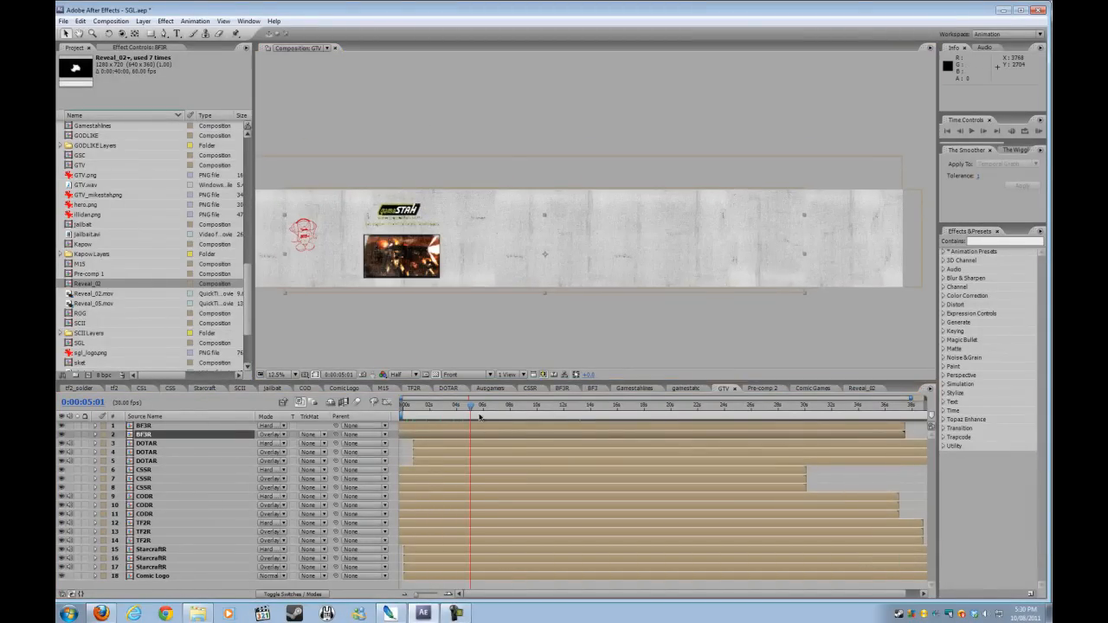
click(495, 414)
click(517, 414)
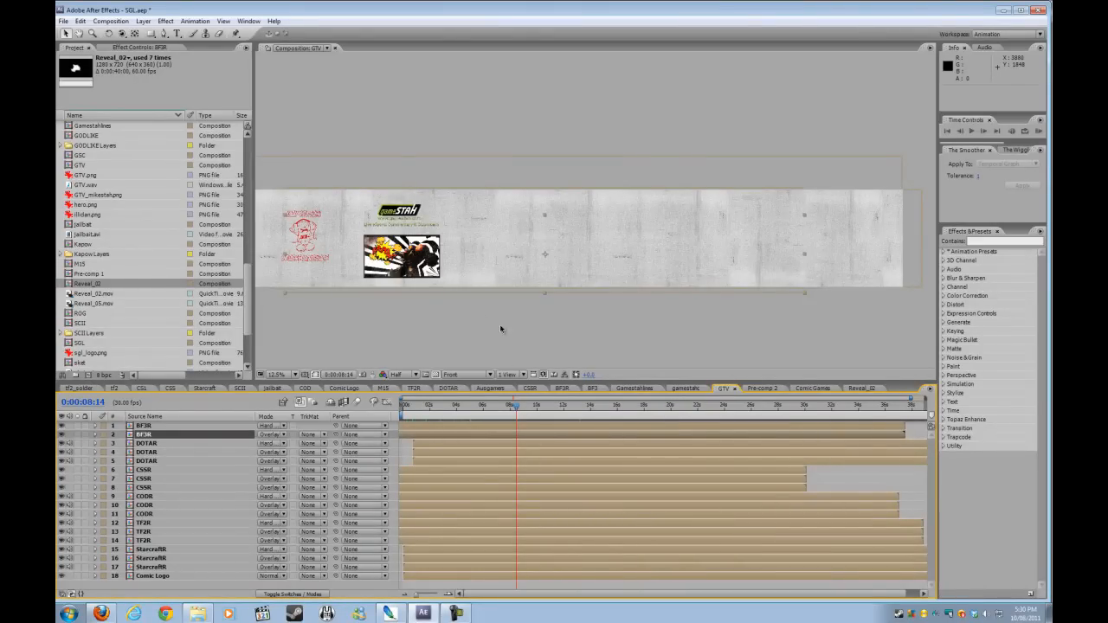
Step: Scrub the GTV timeline through 0:00:14:12 to 0:00:25:26 to review the remaining game panels appearing along the wall
click(550, 414)
click(596, 414)
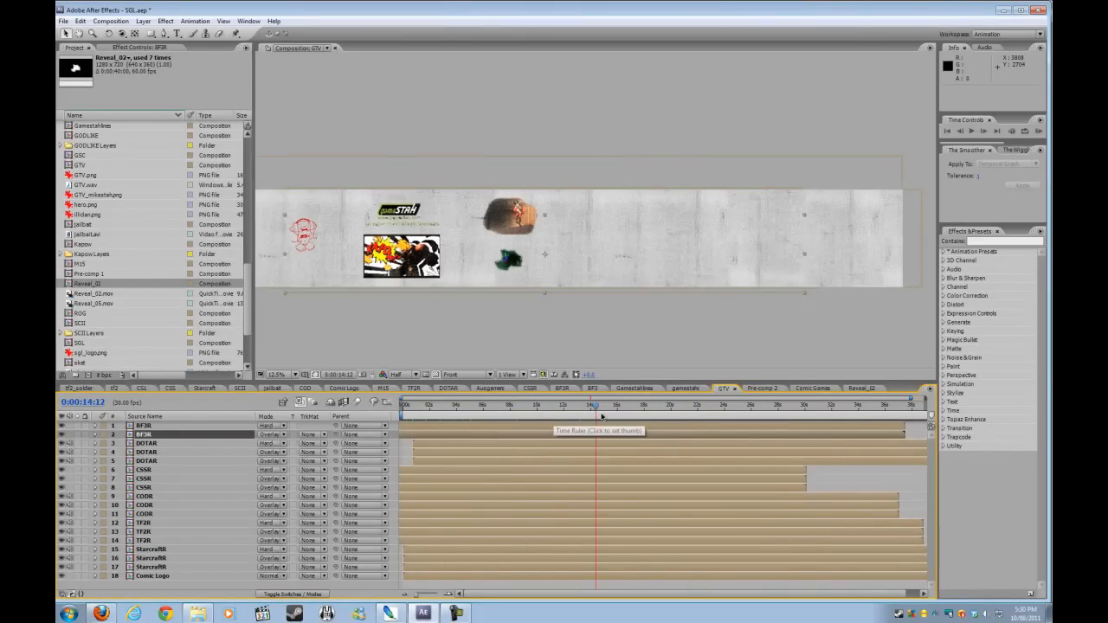
click(624, 414)
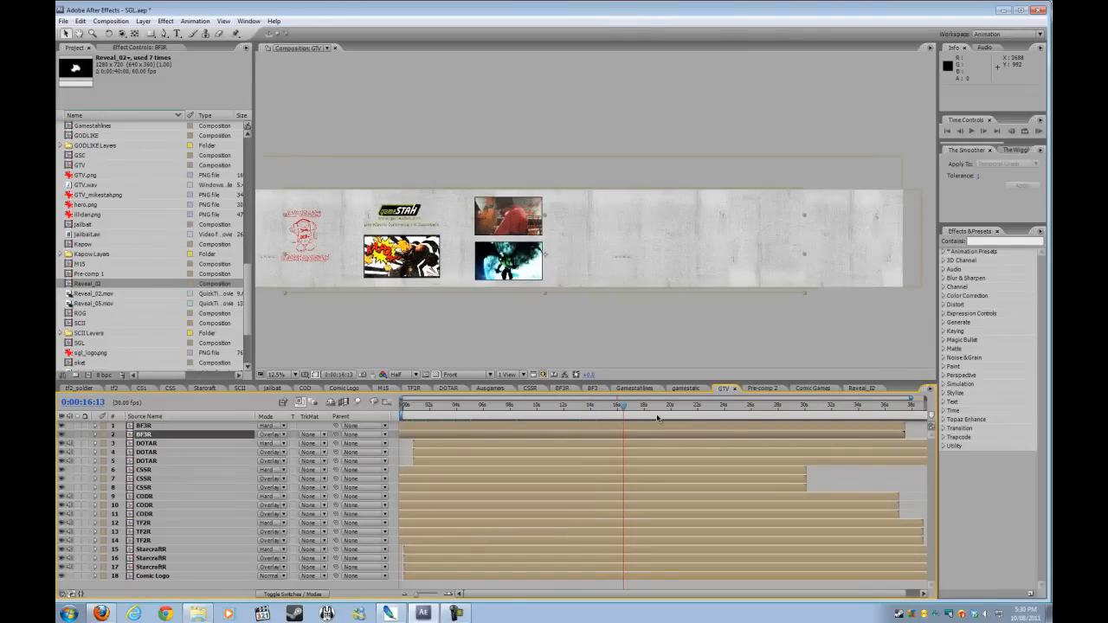
click(674, 416)
click(697, 414)
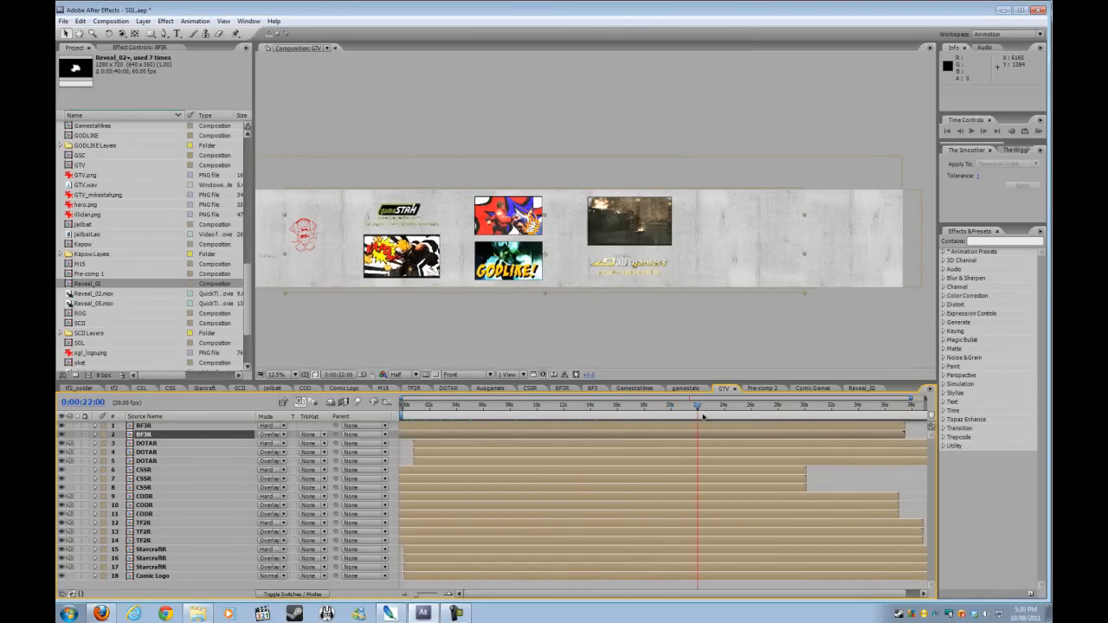
click(728, 416)
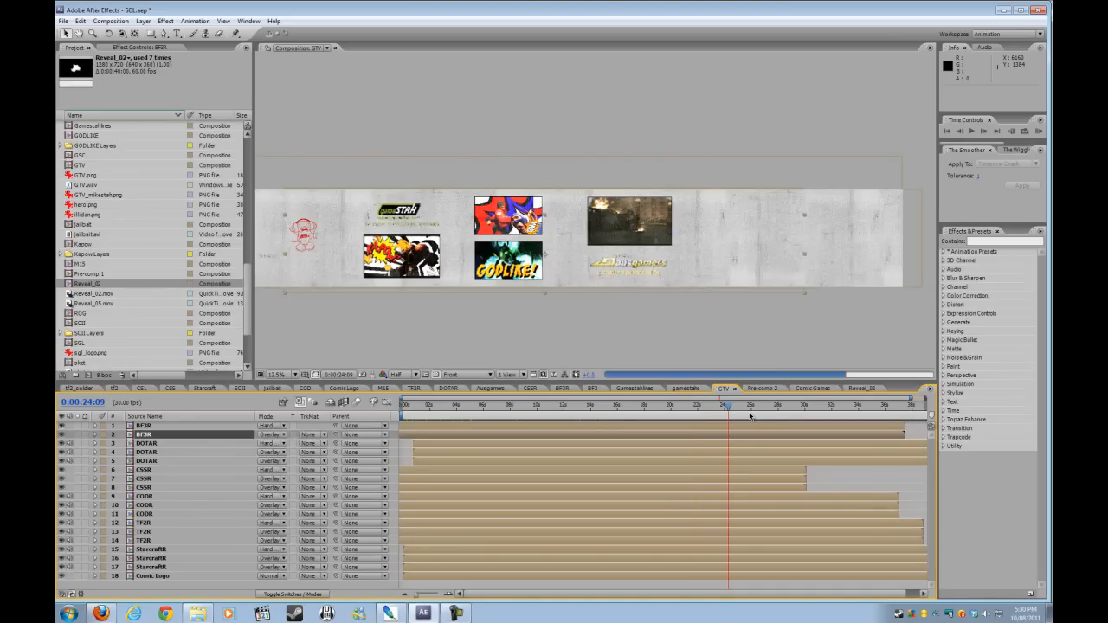
click(750, 417)
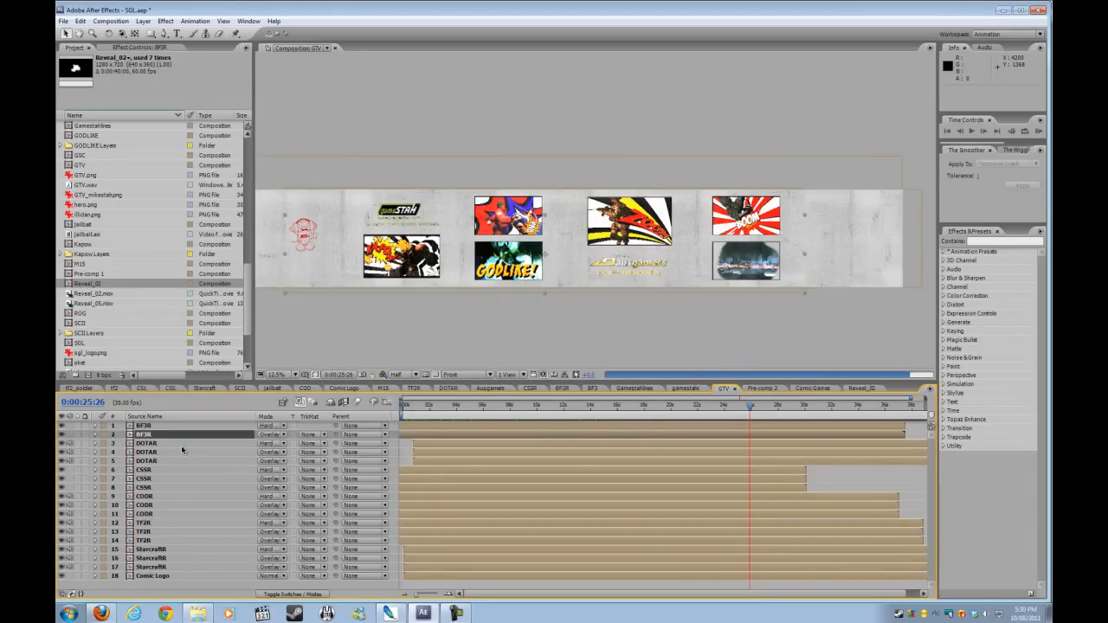
Step: Examine the finished BAM, ZOOM and GODLIKE comic panels up close at 0:00:25:26 and return to the wall overview
key(period)
key(period)
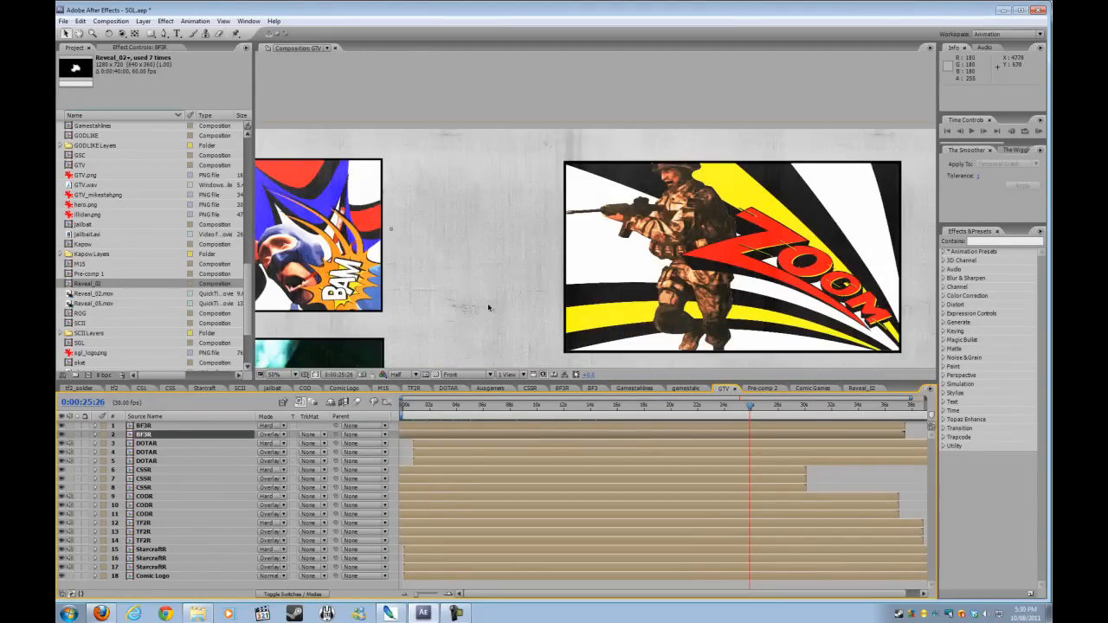
drag(368, 260, 546, 239)
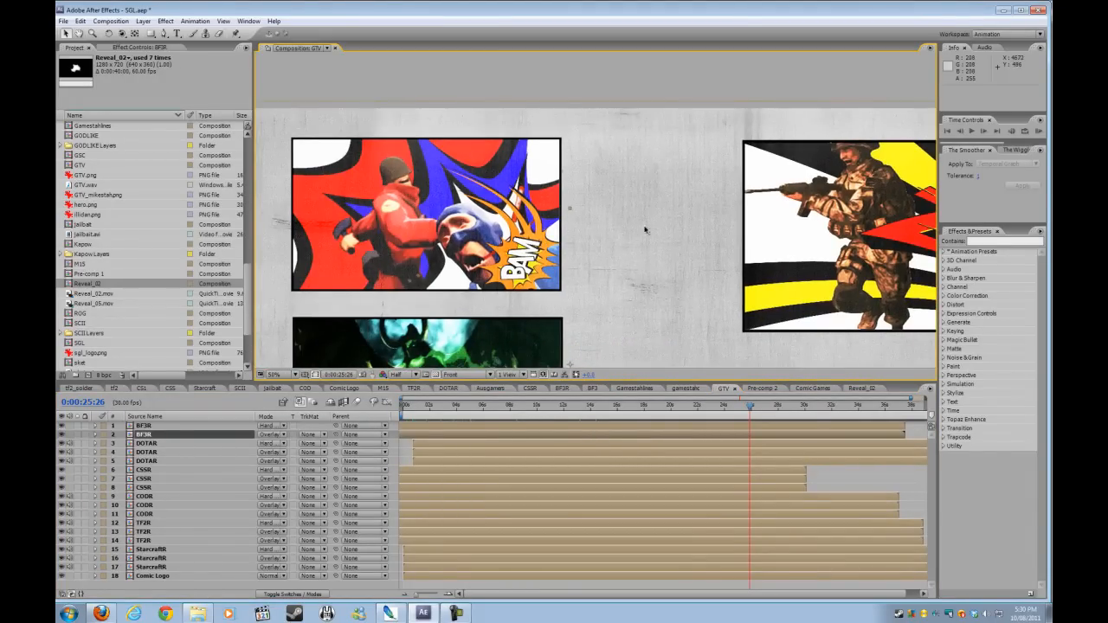
key(comma)
key(period)
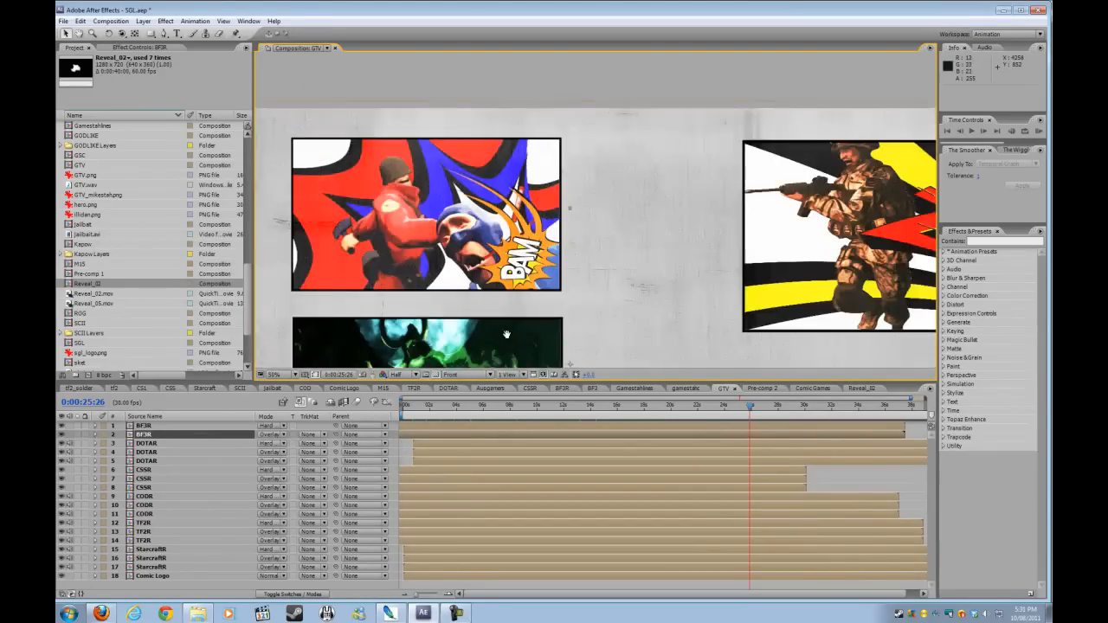
drag(519, 346, 545, 267)
key(period)
key(comma)
key(comma)
key(comma)
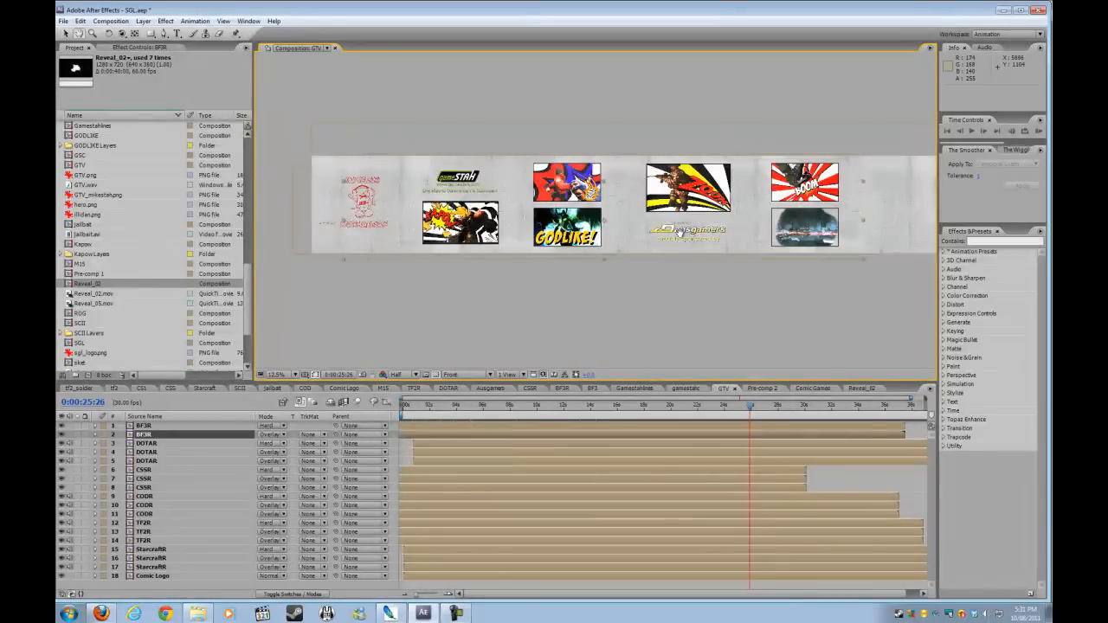
Step: Move the time to 0:00:29:20 and review the complete wall through to the mascot at its far end
drag(639, 232, 537, 275)
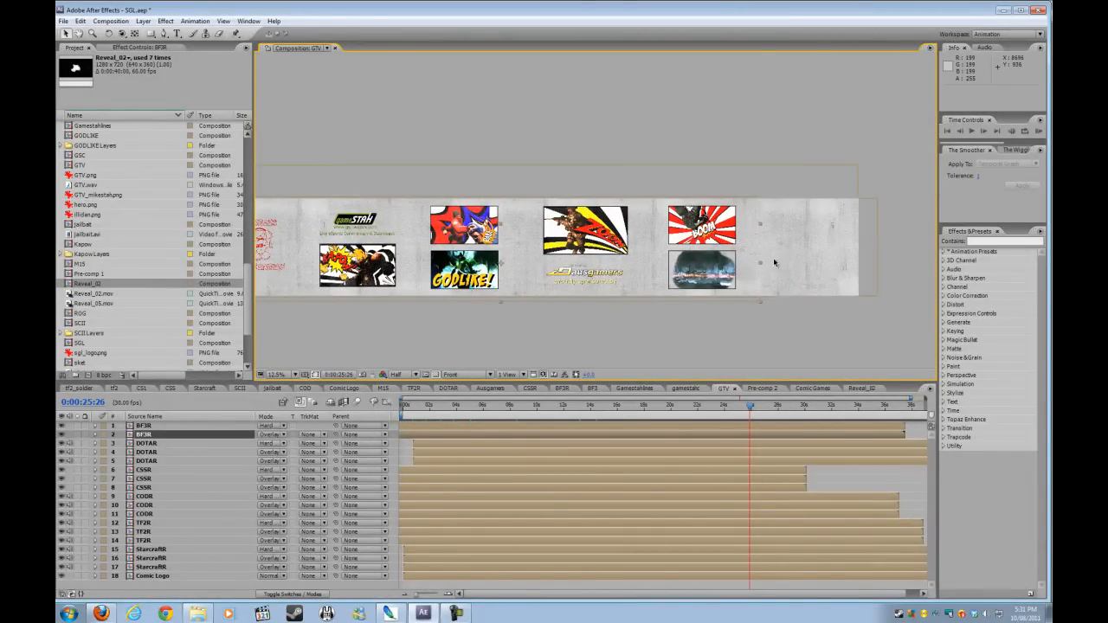
click(825, 414)
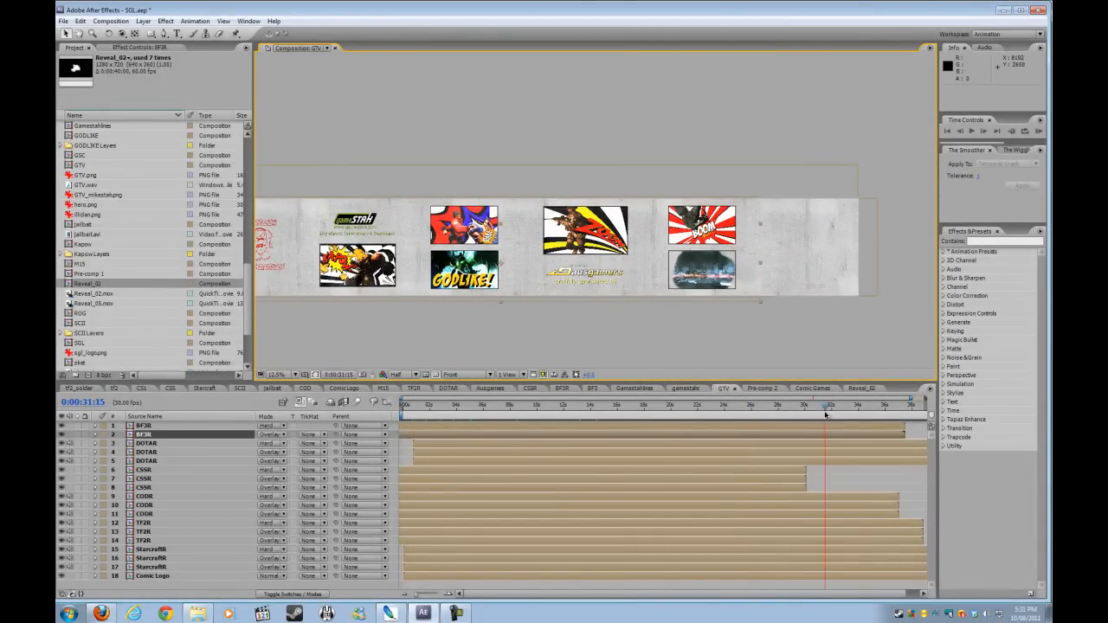
click(800, 417)
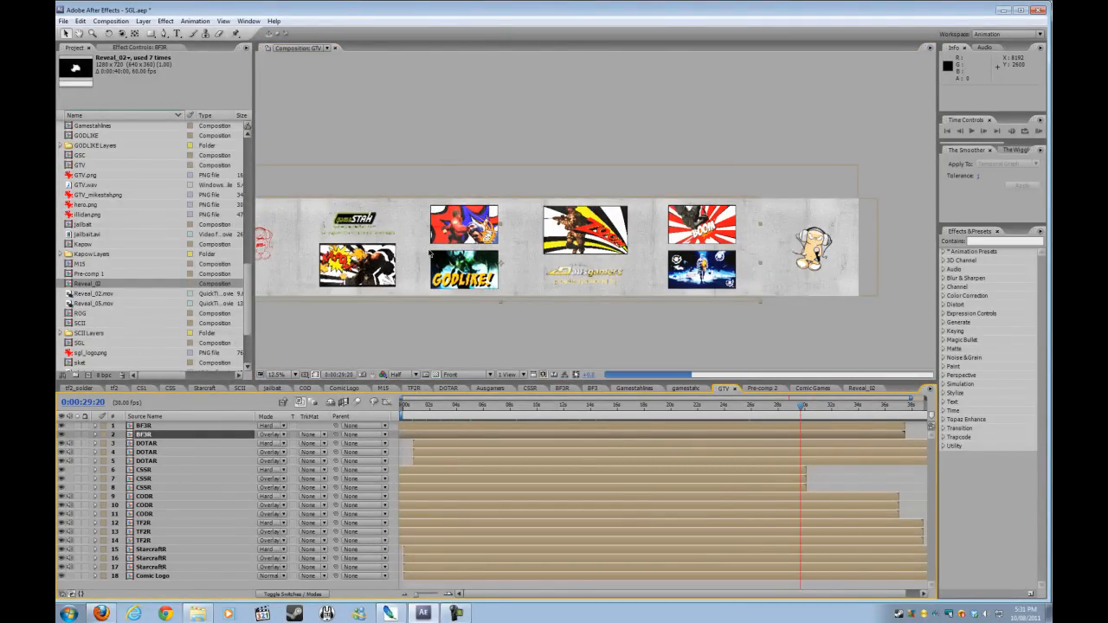
drag(431, 253, 494, 240)
click(495, 242)
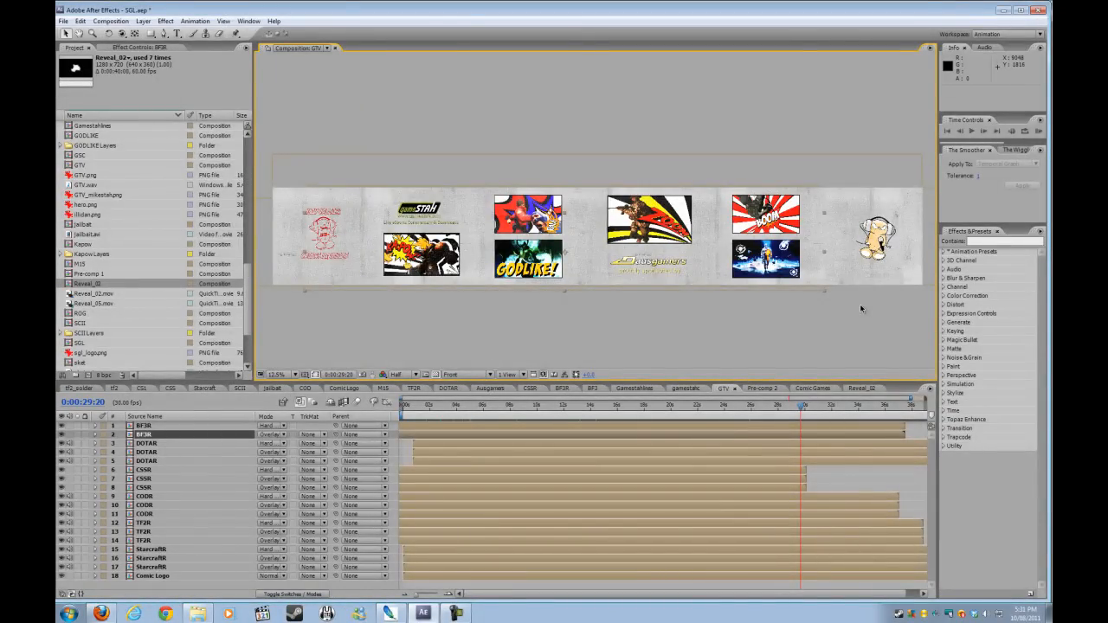
Step: Open the Pre-comp 2 composition, return to its first frame and examine the small frame against the much larger GTV layer
click(762, 389)
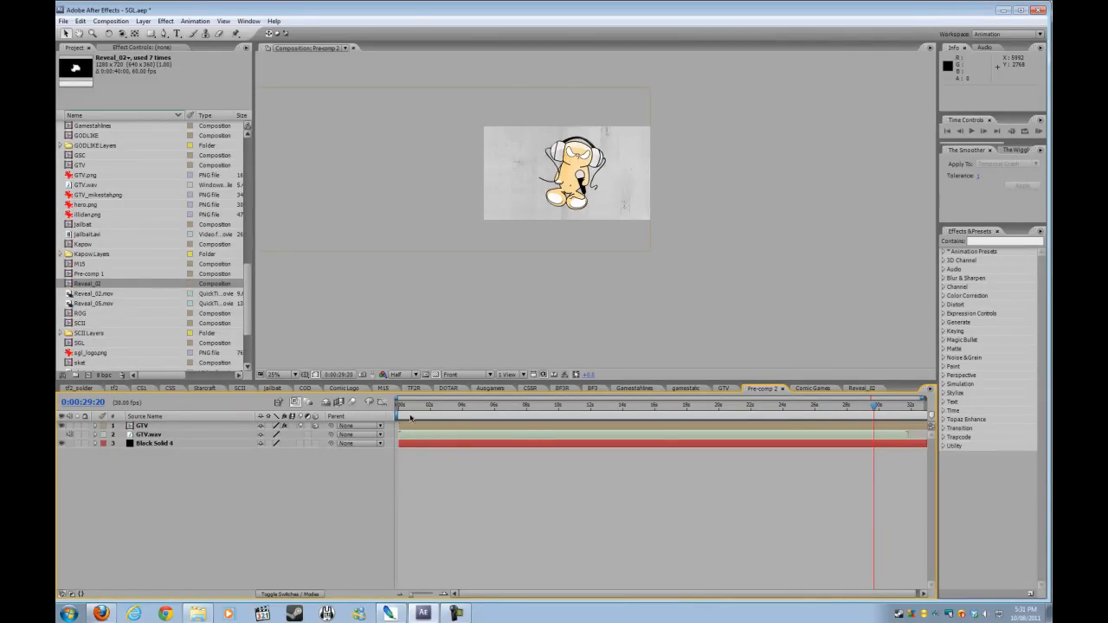
key(Home)
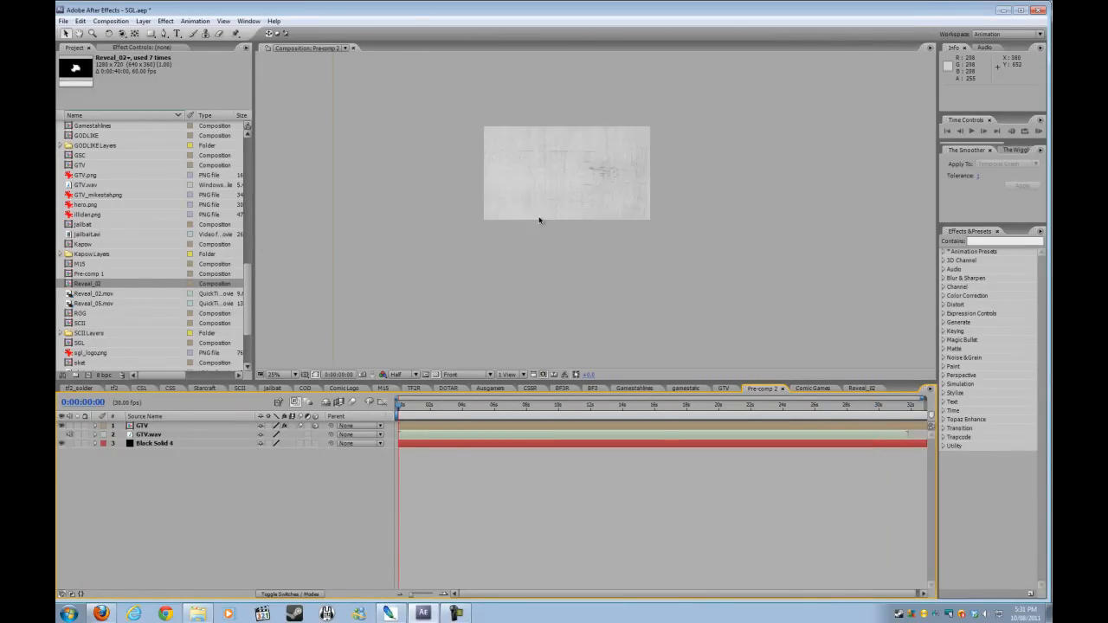
scroll(544, 242, down, 1)
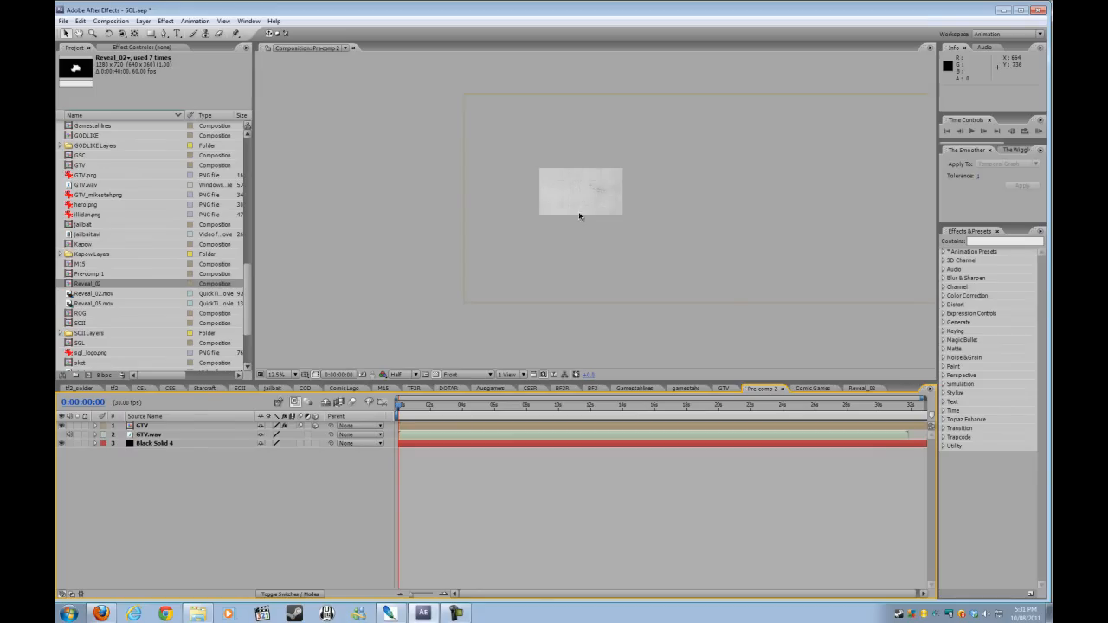
scroll(653, 267, down, 1)
drag(730, 215, 538, 249)
scroll(485, 208, down, 1)
scroll(407, 257, up, 1)
scroll(390, 223, down, 1)
scroll(408, 229, up, 1)
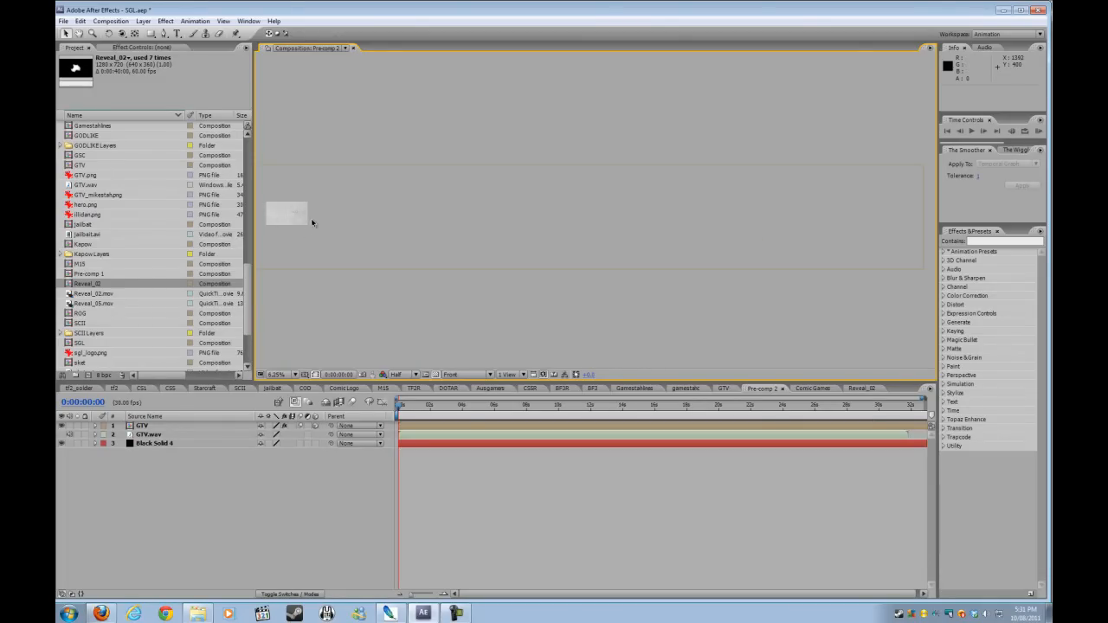
scroll(546, 220, down, 1)
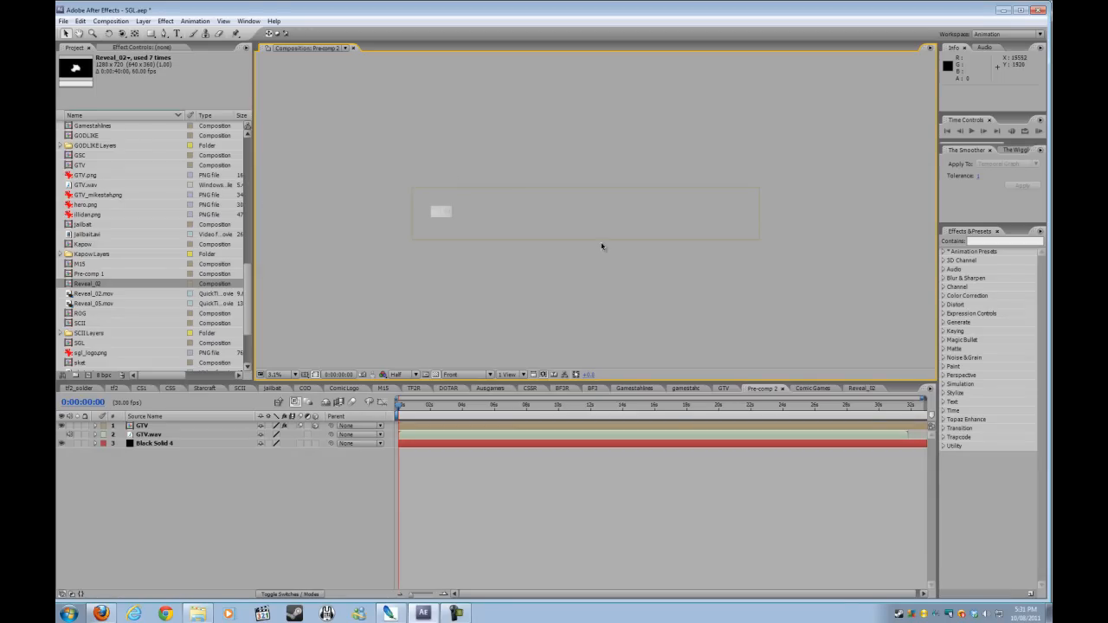
scroll(451, 276, up, 2)
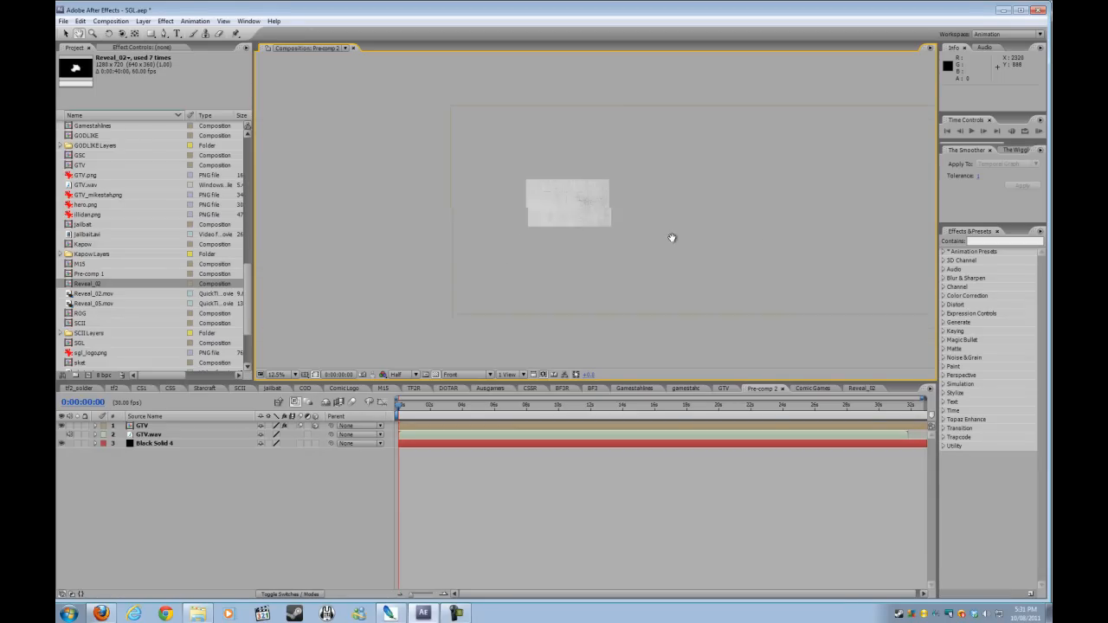
Step: Reveal the GTV layer's keyframed properties and inspect its motion path around the composition frame
click(143, 426)
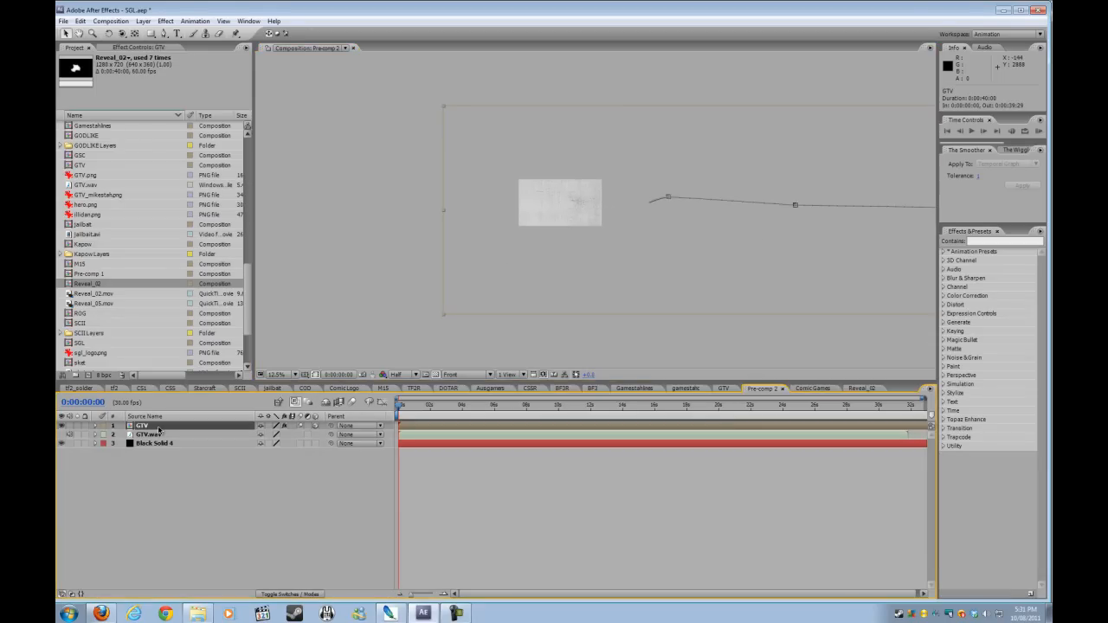
key(u)
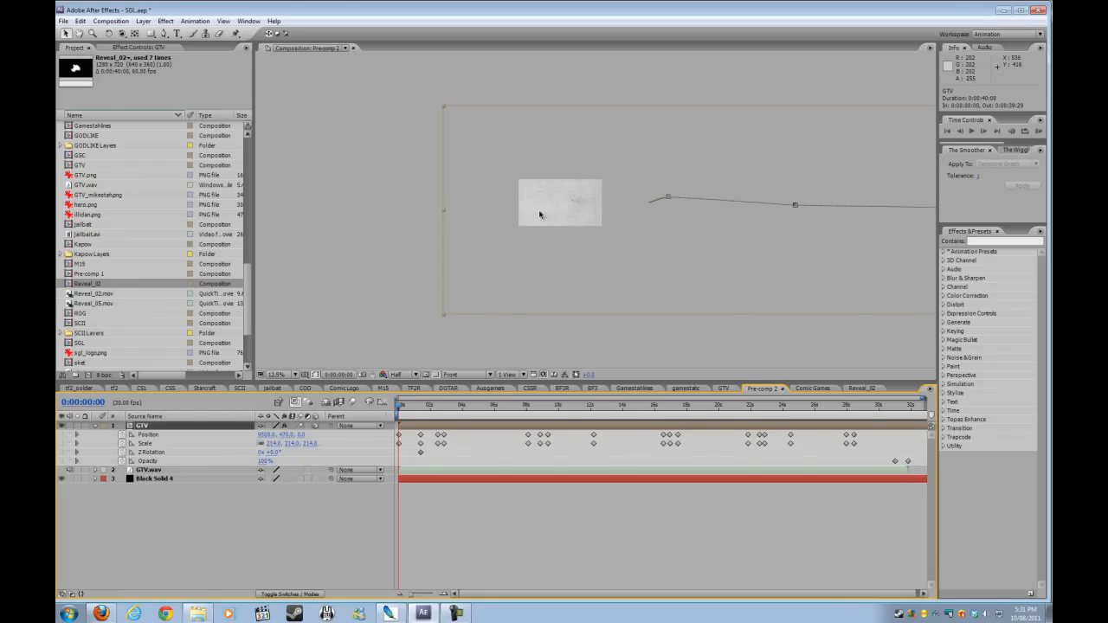
scroll(523, 227, up, 4)
scroll(533, 227, down, 2)
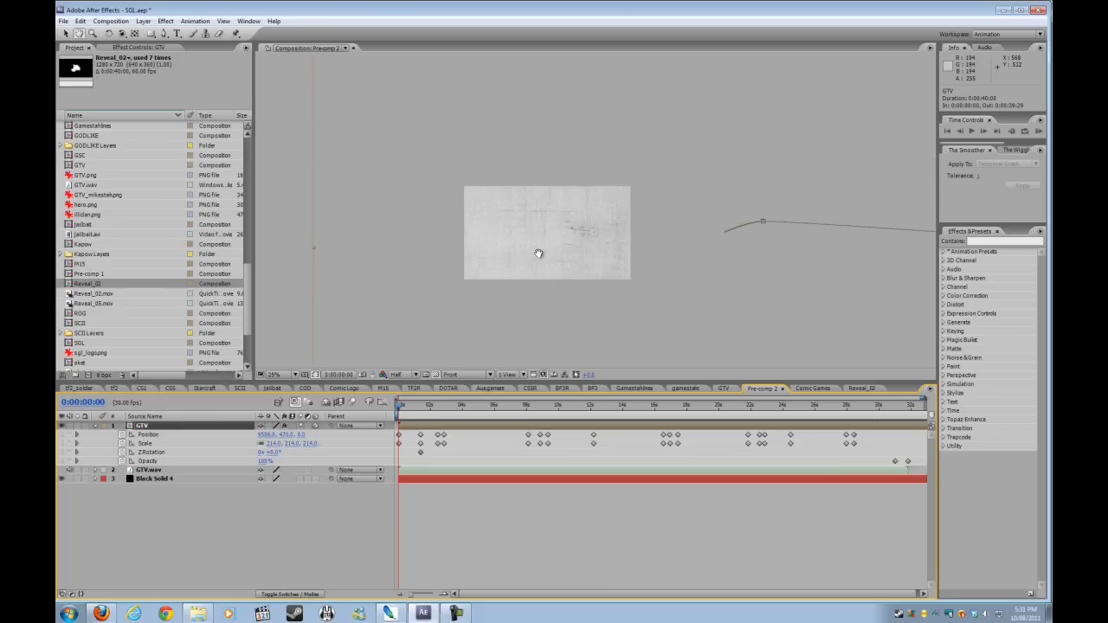
Step: Scrub Pre-comp 2 from the start to 0:00:19:22 to review the position and scale moves between the panels
drag(399, 411, 475, 413)
key(period)
drag(515, 299, 551, 267)
drag(474, 407, 715, 417)
Step: Select the GTV.wav audio layer and scrub through 0:00:30:28 to 0:00:32:09 to review the closing opacity fade on the mascot
click(153, 470)
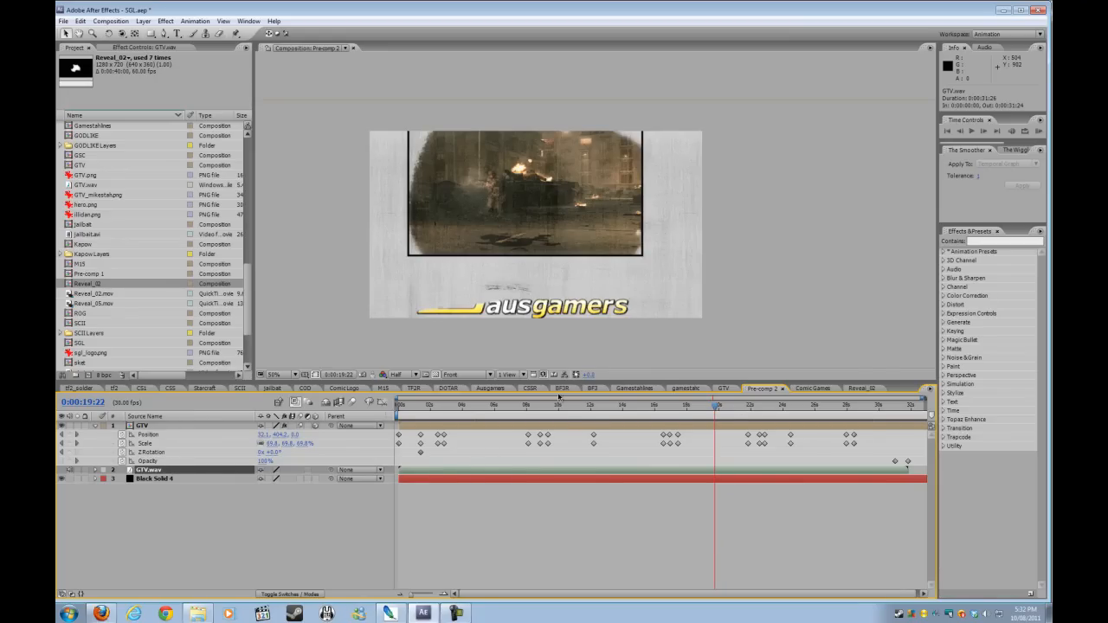
drag(729, 413, 895, 419)
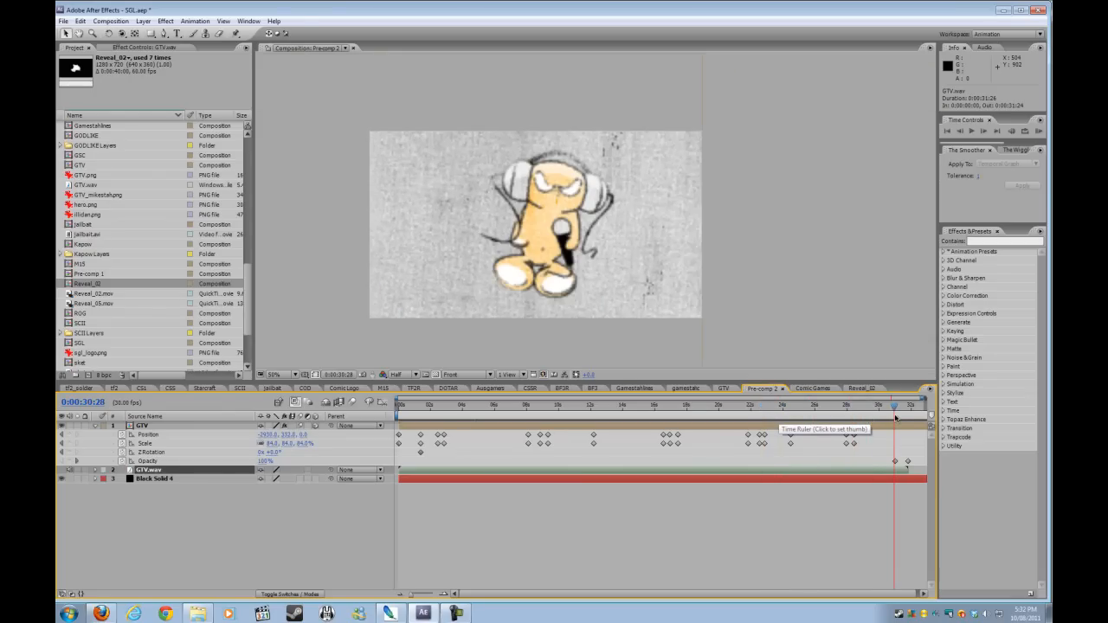
click(917, 417)
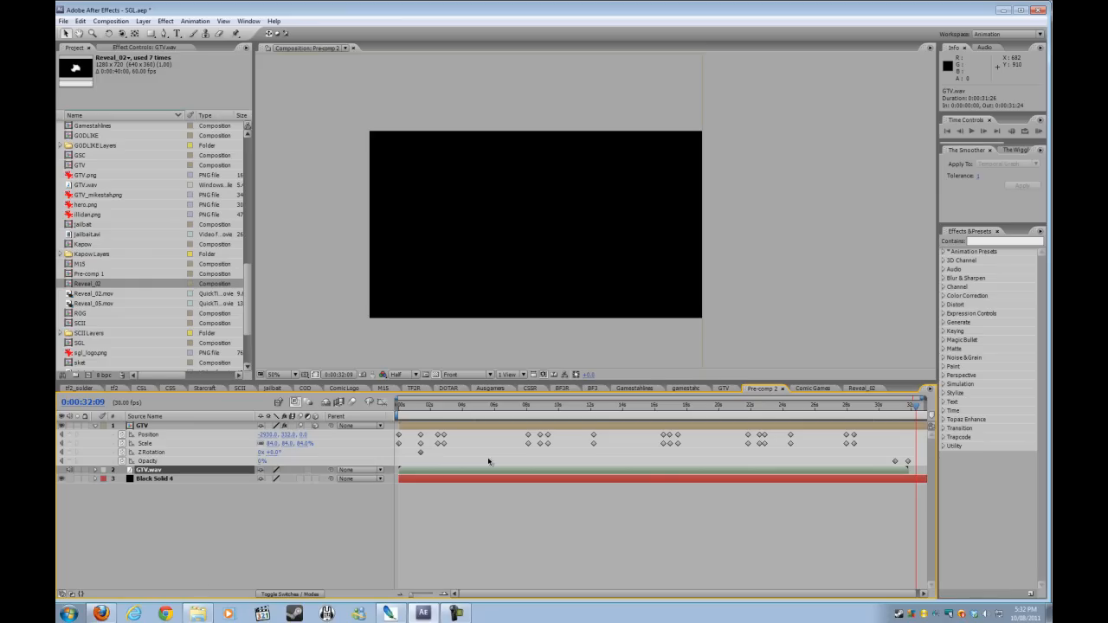
Step: Switch to the file explorer and play the rendered video GamestahTV.mp4 from the movie folder inside ffmpeg on drive C
click(197, 613)
click(496, 426)
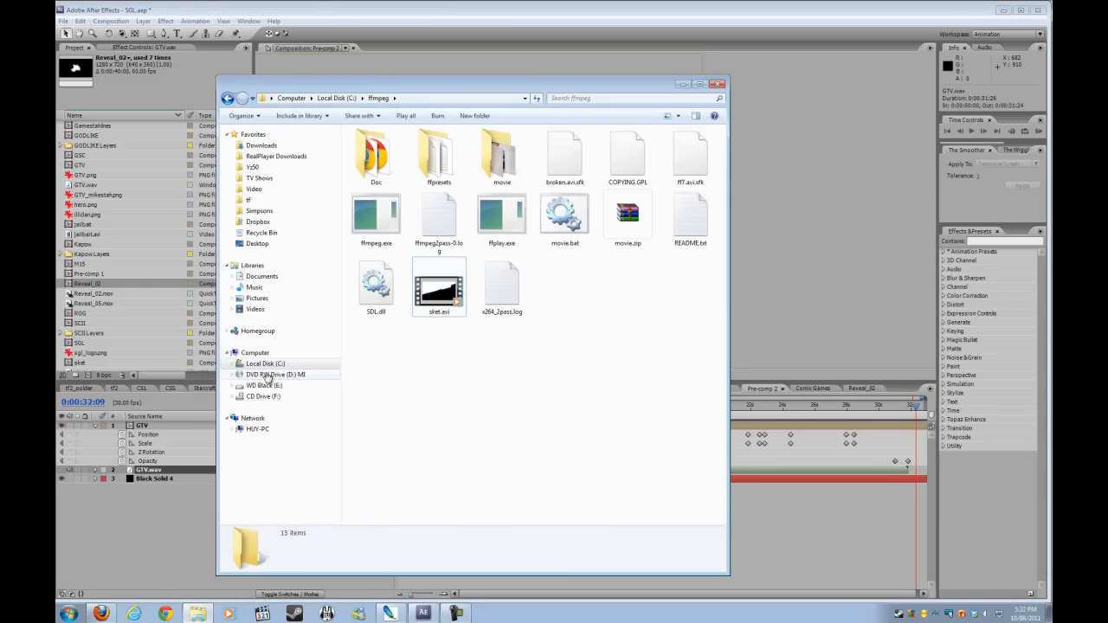
click(265, 363)
double_click(383, 242)
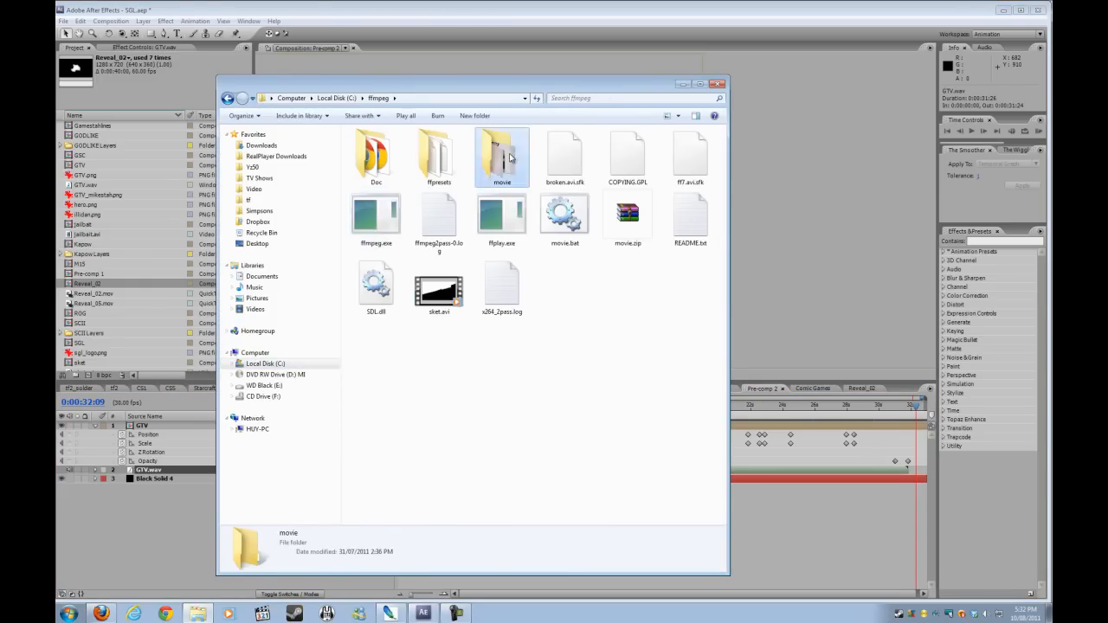
double_click(500, 154)
scroll(576, 369, down, 2)
click(561, 286)
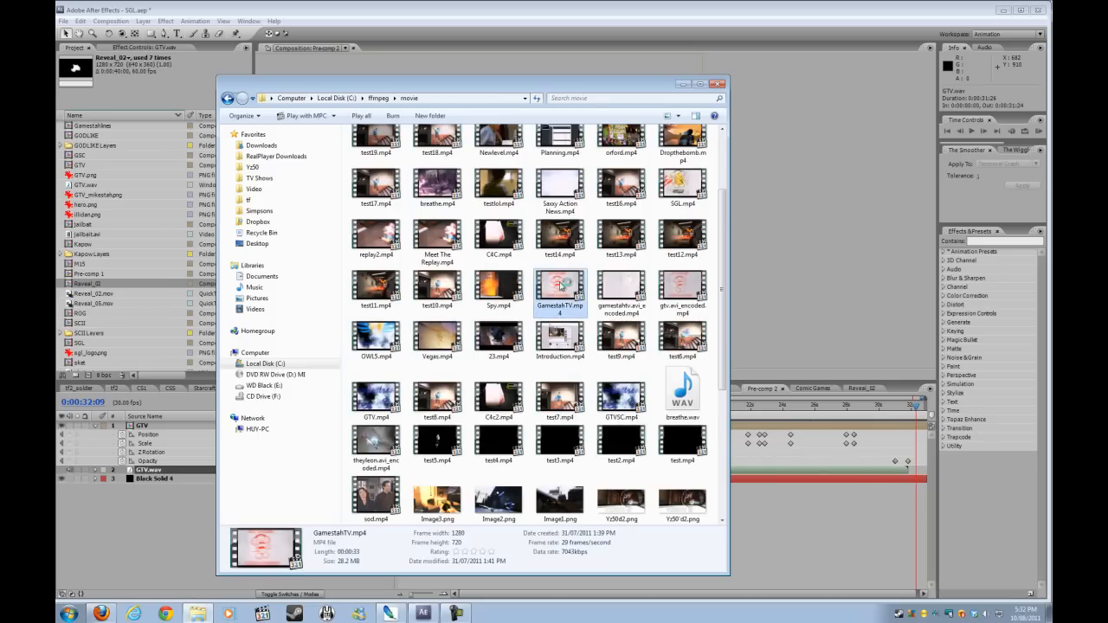
double_click(561, 284)
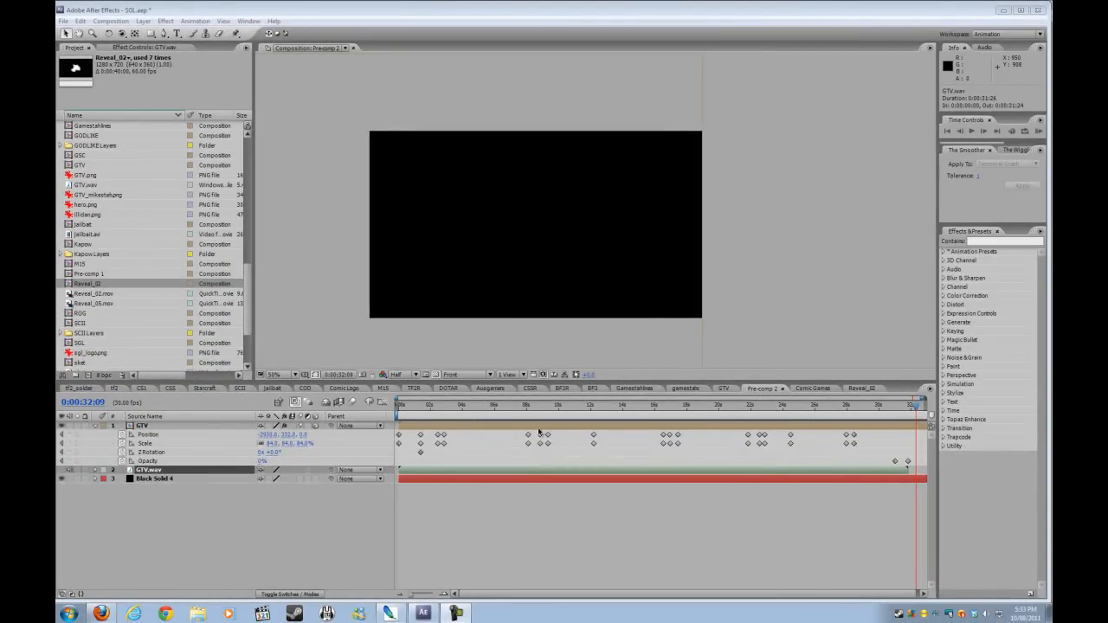
Step: Move the Pre-comp 2 time back to 0:00:02:28, where the first game panel is being painted in, and maximize the window
click(508, 418)
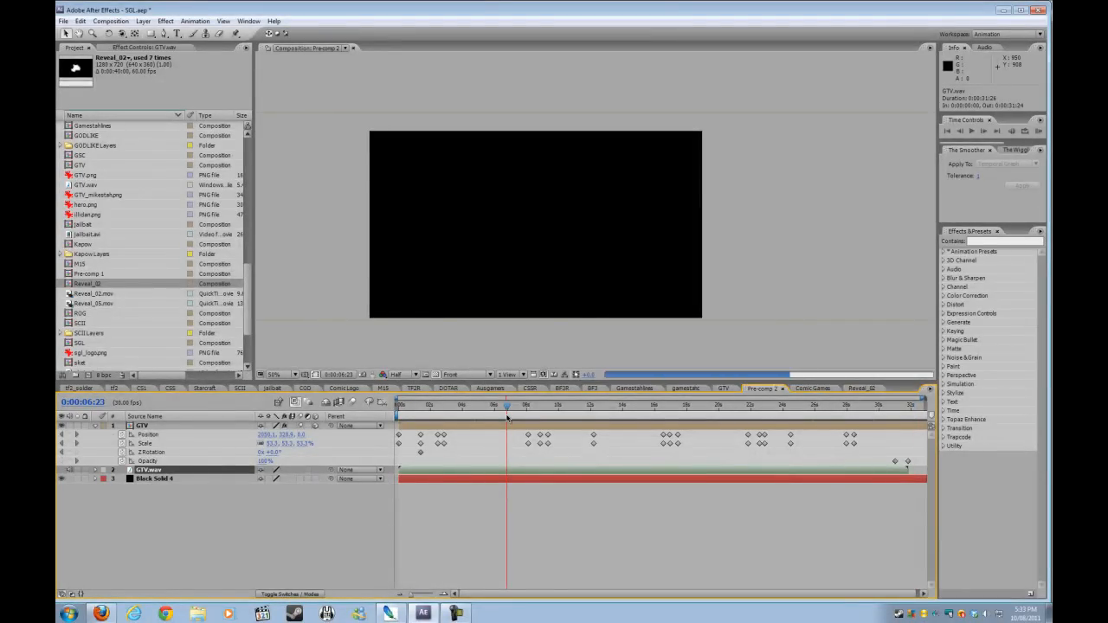
click(467, 420)
click(446, 417)
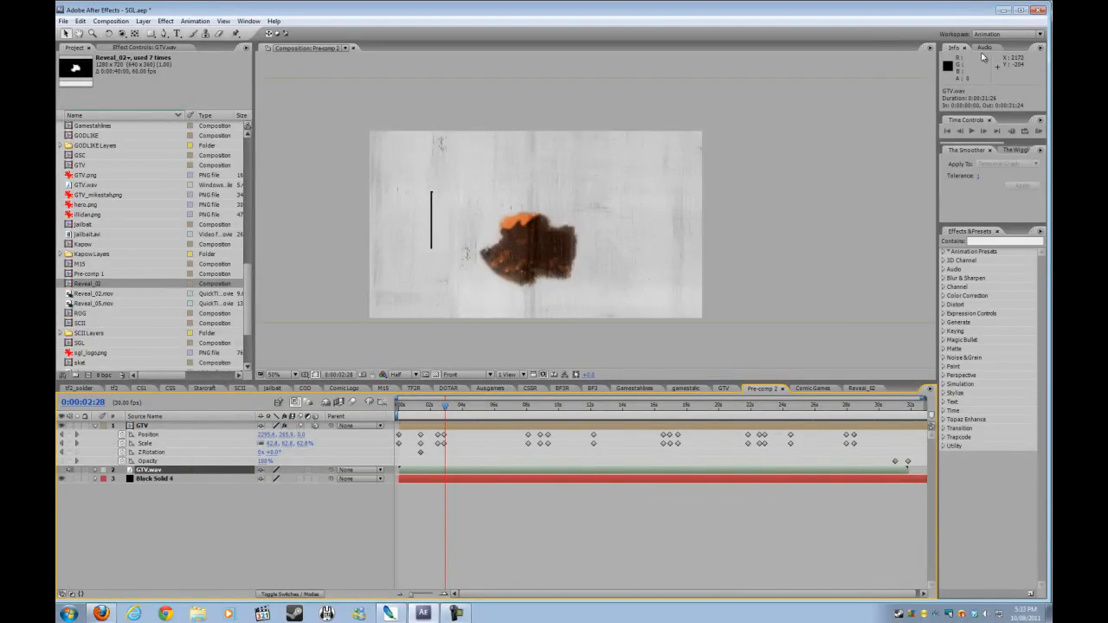
click(1020, 10)
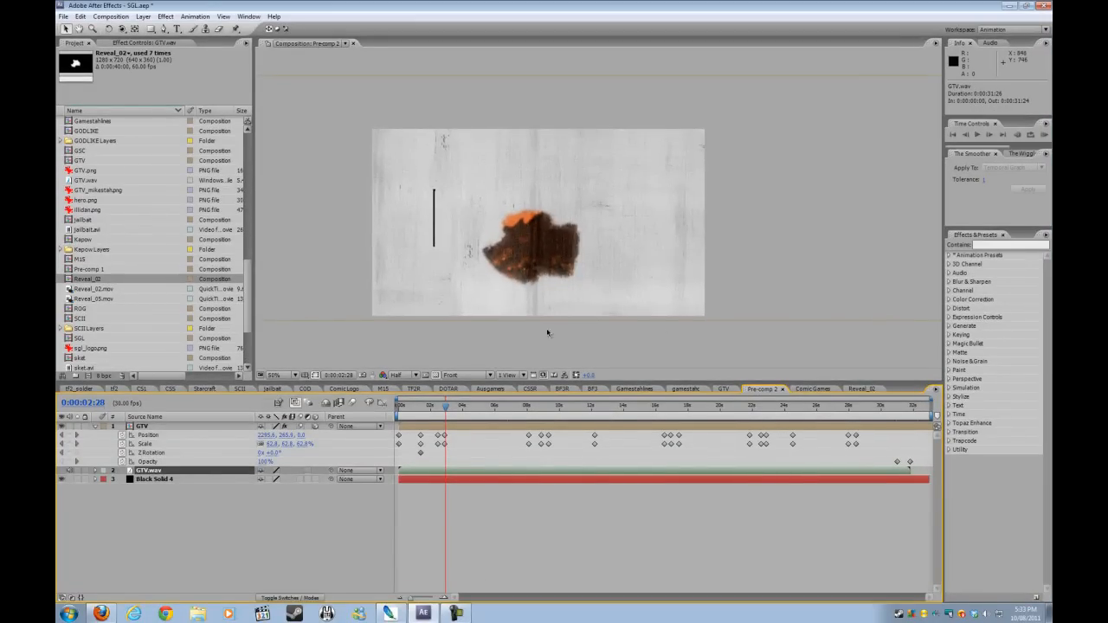
Step: Switch to Photoshop to examine the layered BAM artwork in tf2.psd, briefly comparing it with the After Effects composition
click(389, 613)
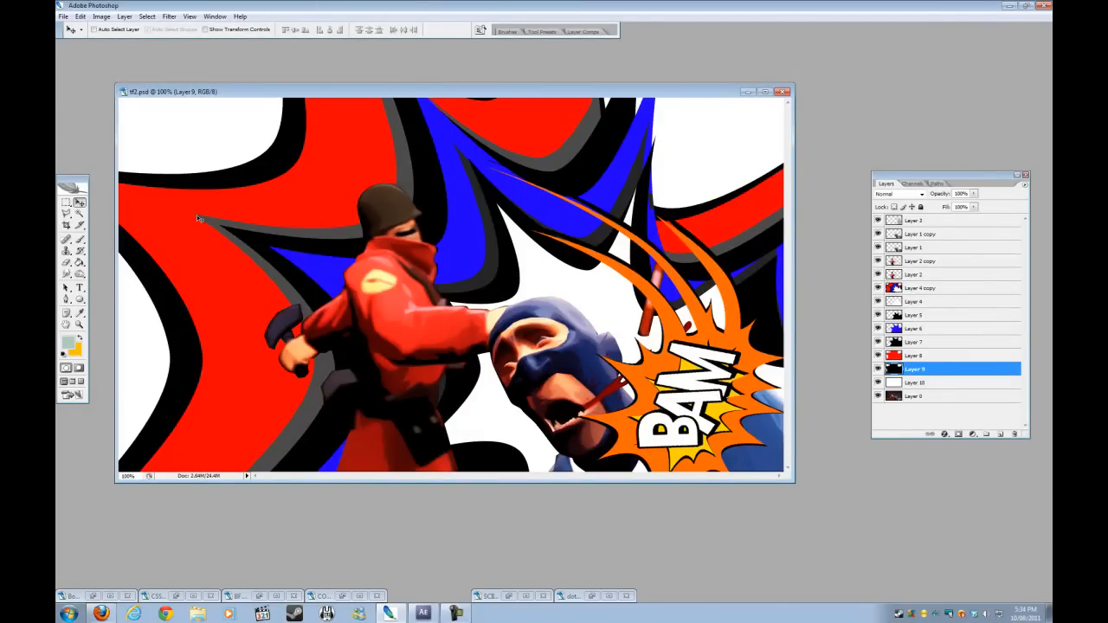
click(422, 613)
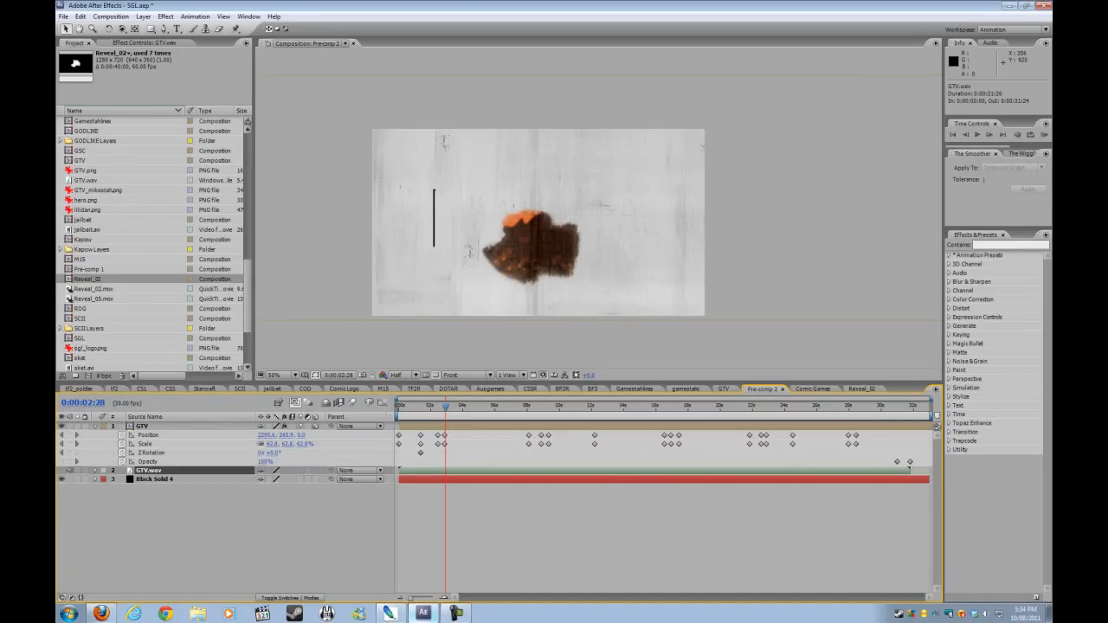
click(390, 614)
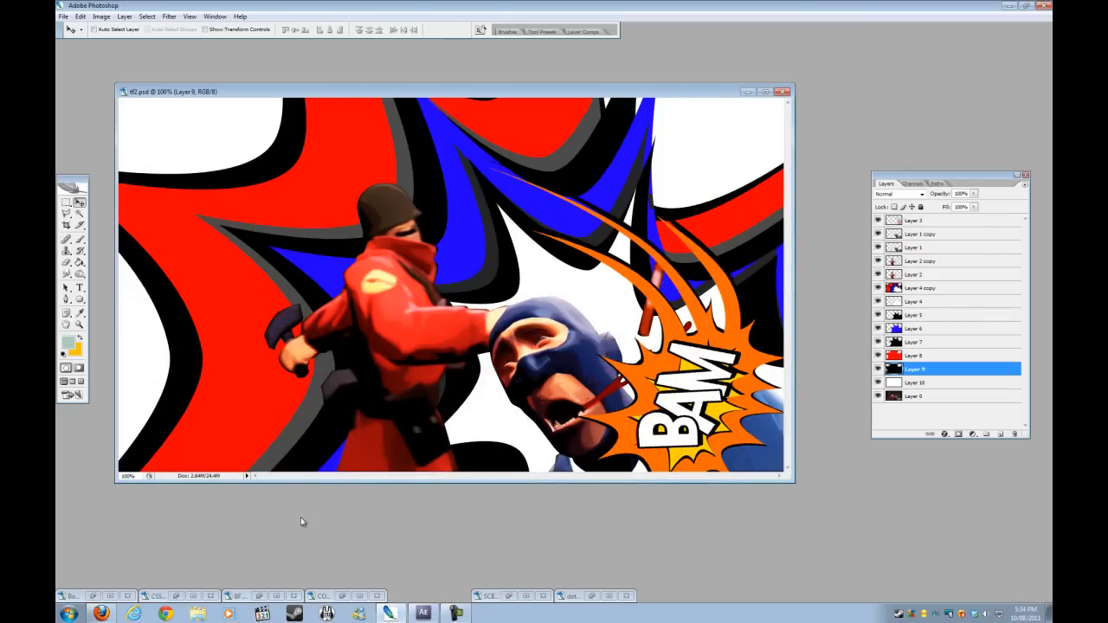